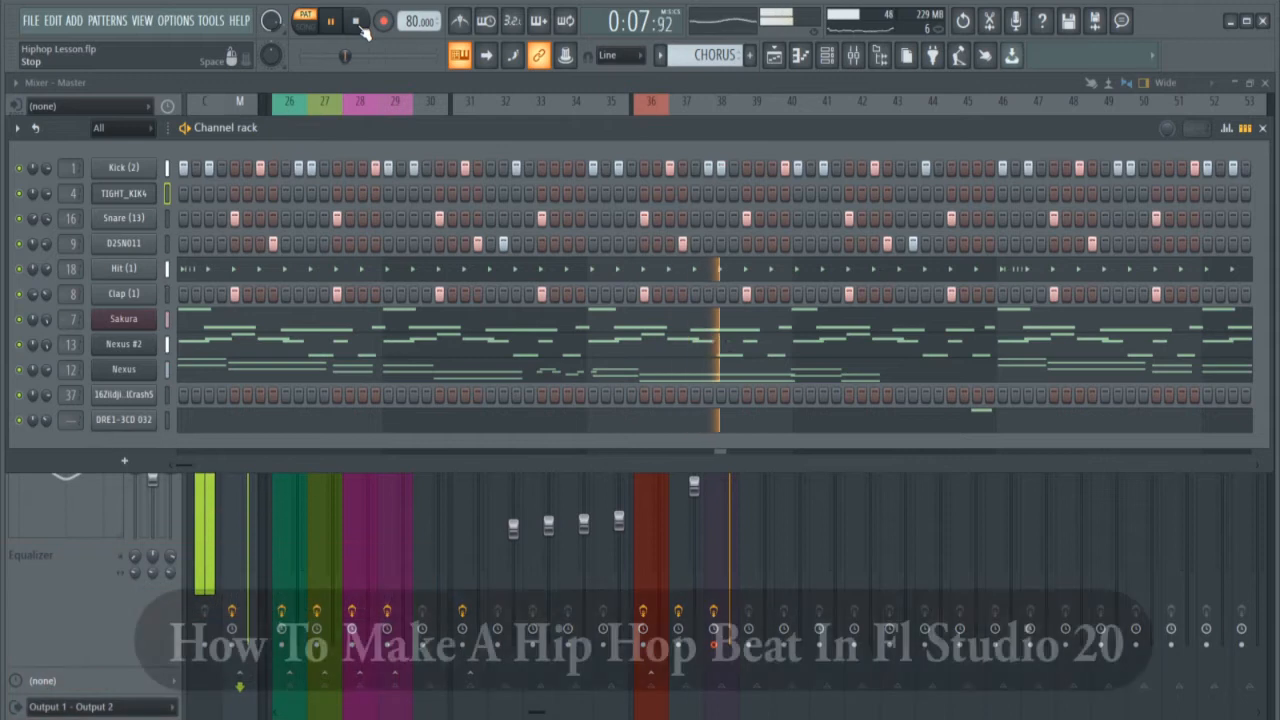
Step: Stop the full CHORUS pattern and audition it with only Kick (2) unmuted
click(358, 24)
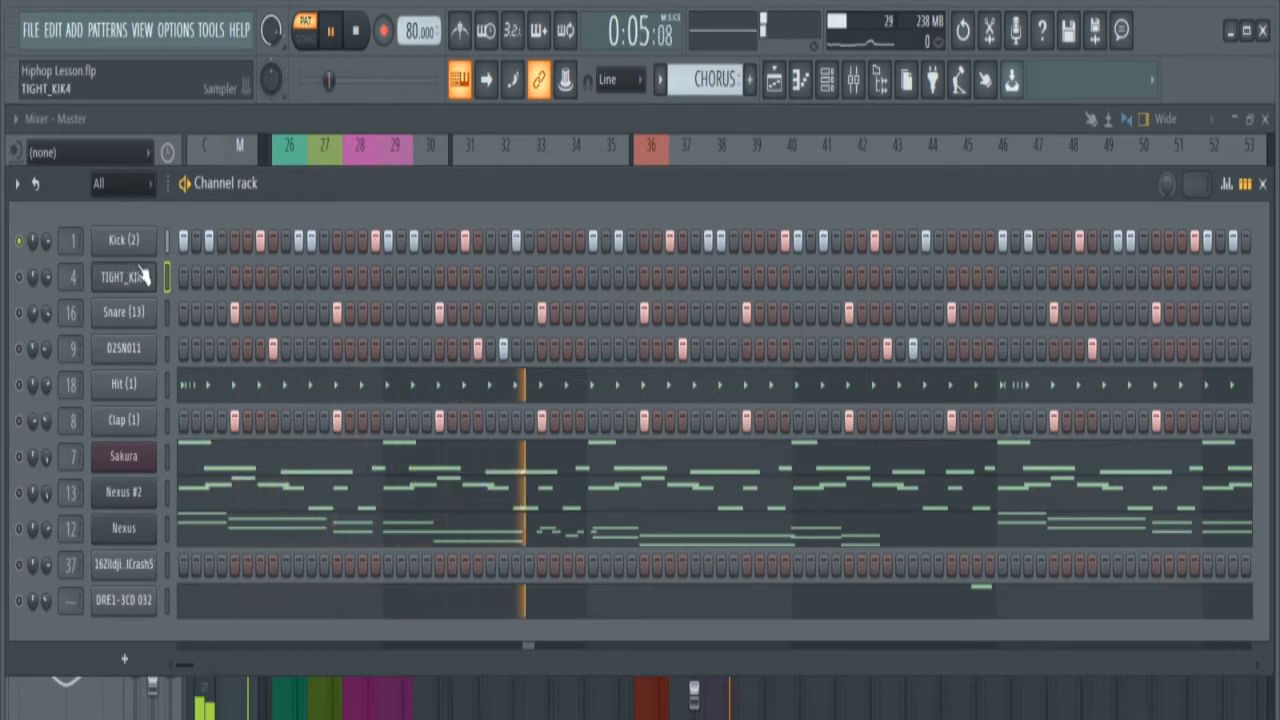
key(space)
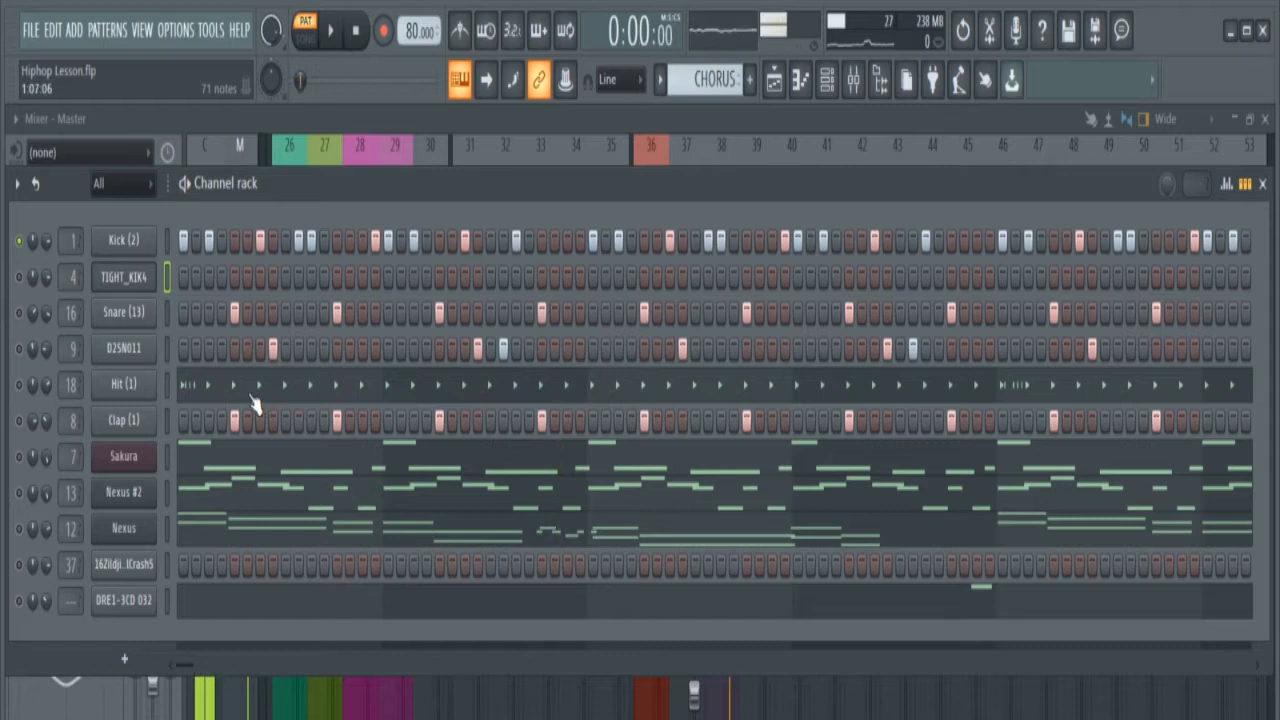
Step: Open the Kick (2) piano roll and unmute Snare (13) to hear both drums play together
click(136, 246)
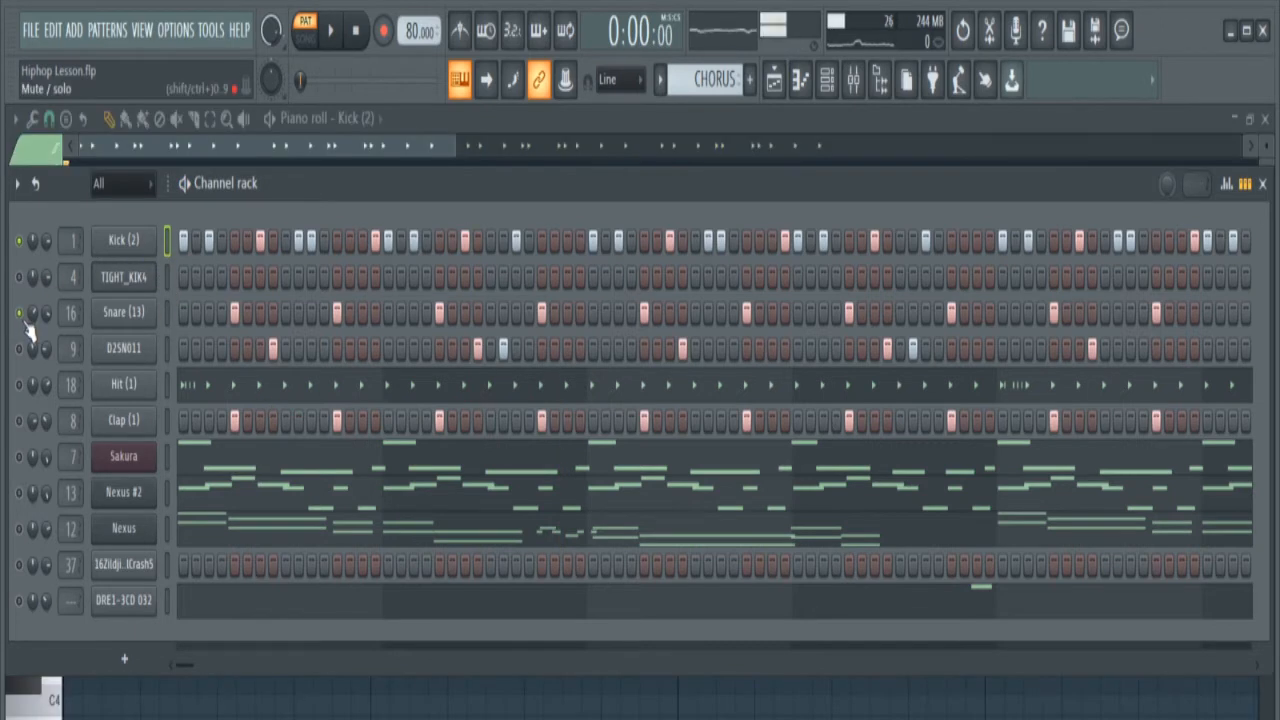
key(space)
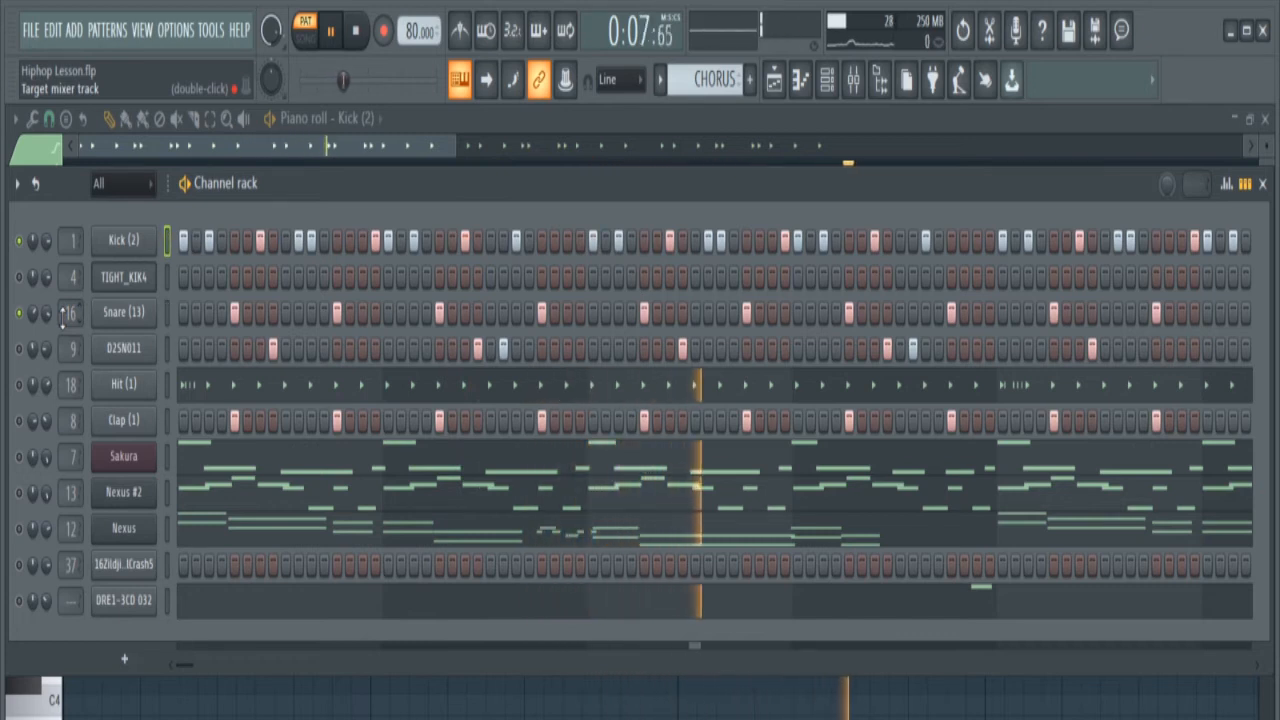
key(space)
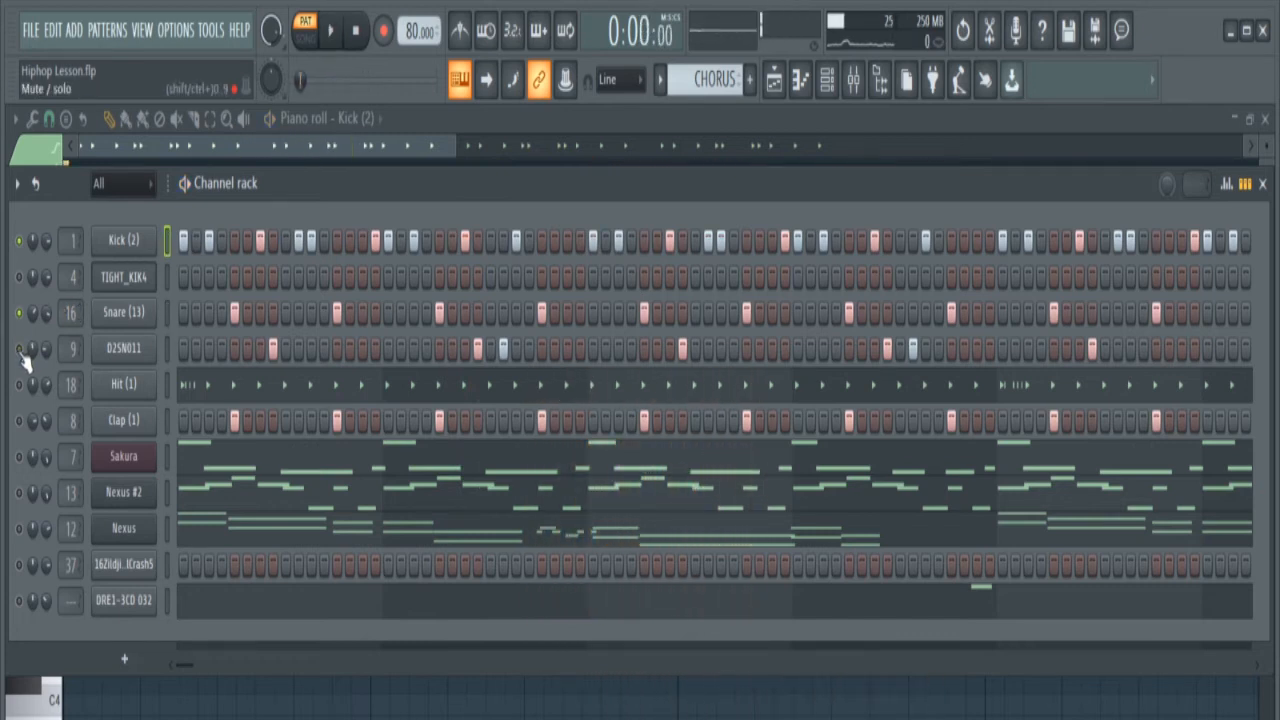
Step: Unmute and select D2SN011, auditioning it as a single hit and in the pattern with the kick and snare
click(19, 349)
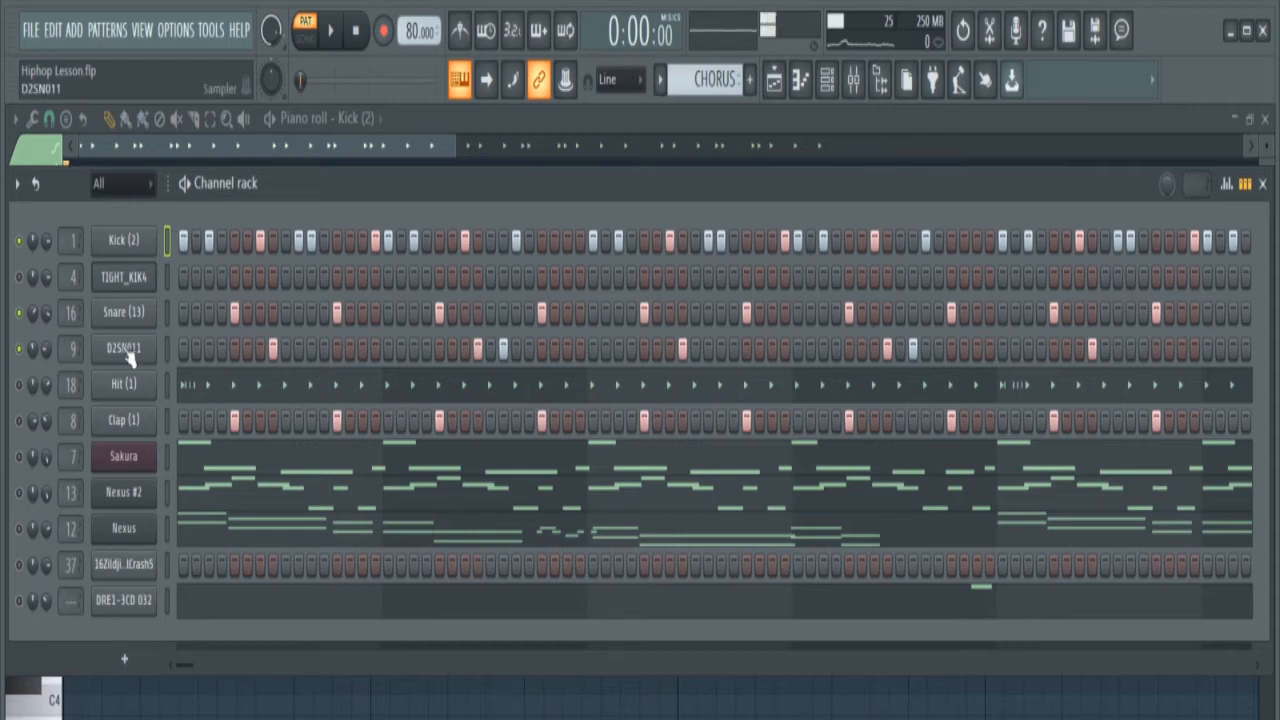
click(170, 360)
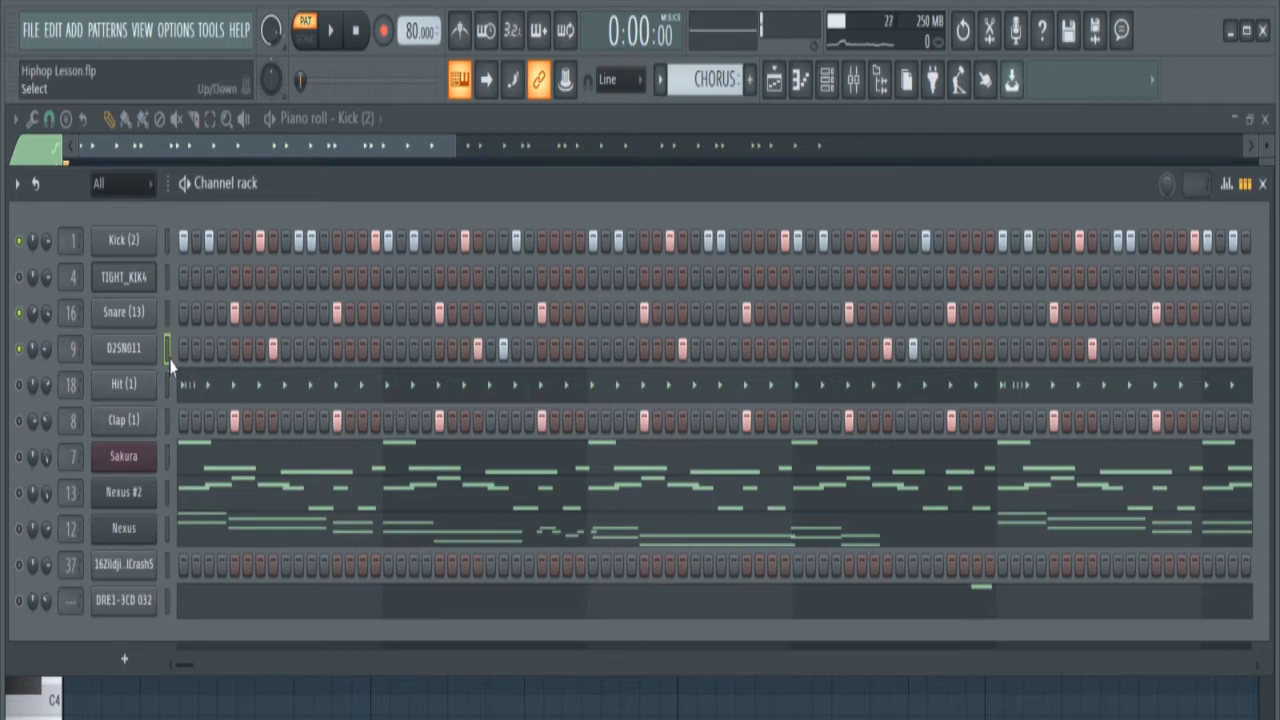
key(z)
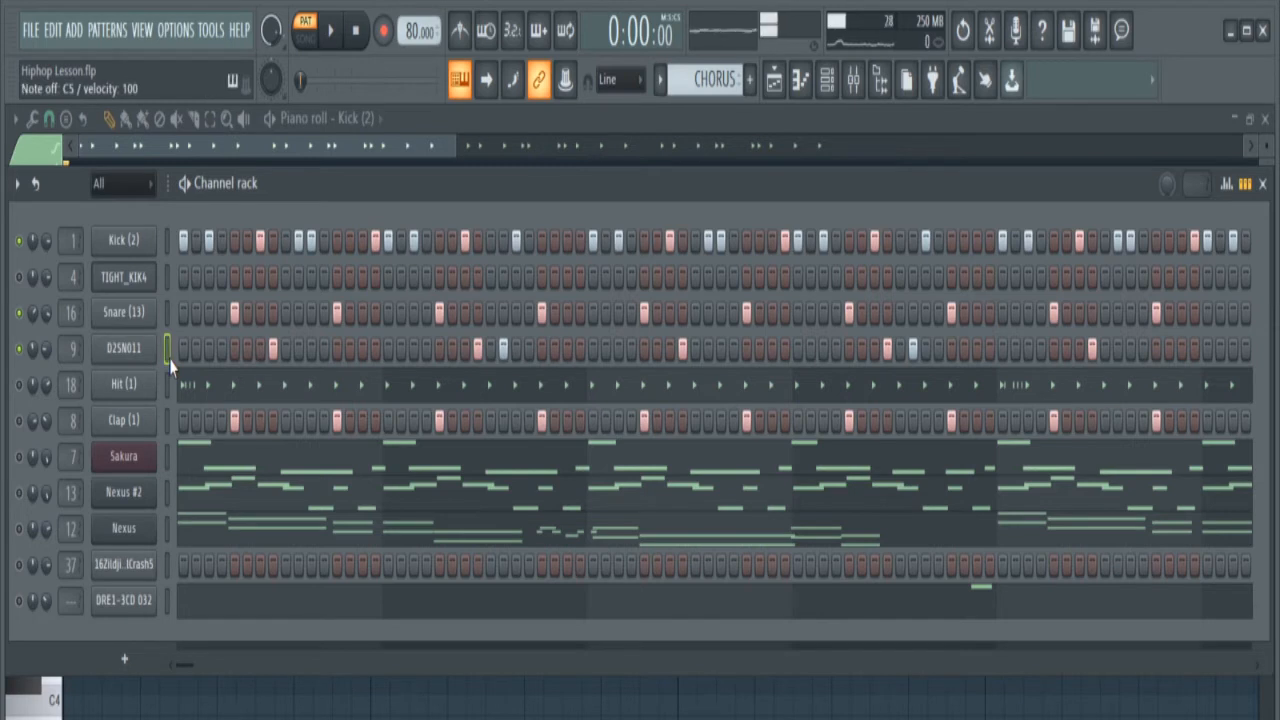
key(space)
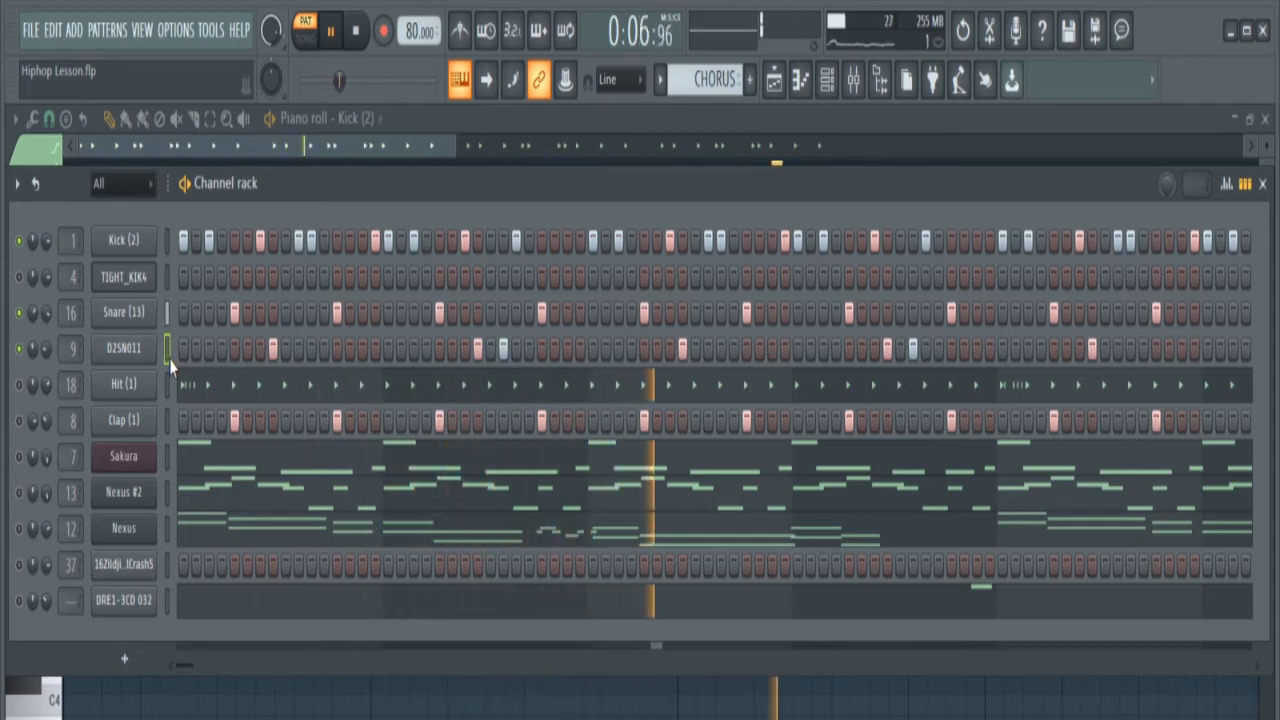
key(space)
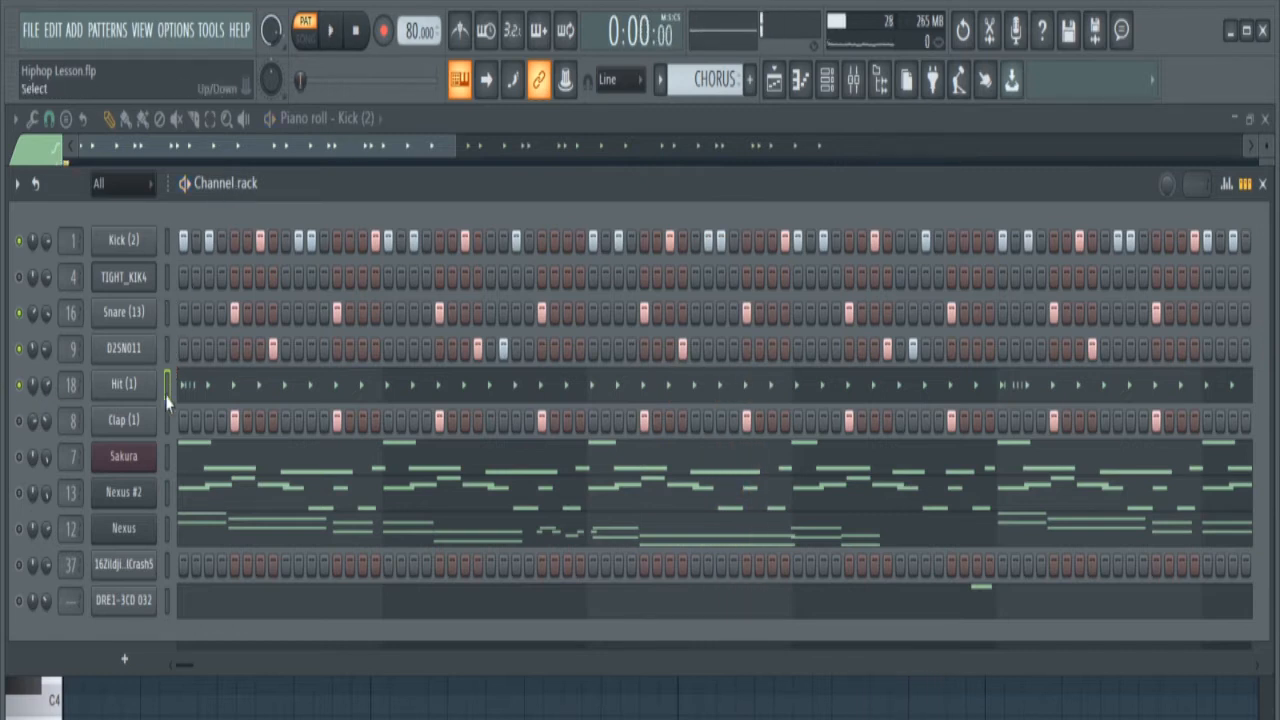
Step: Play the pattern with Hit (1) unmuted alongside the kick and the two snares
key(space)
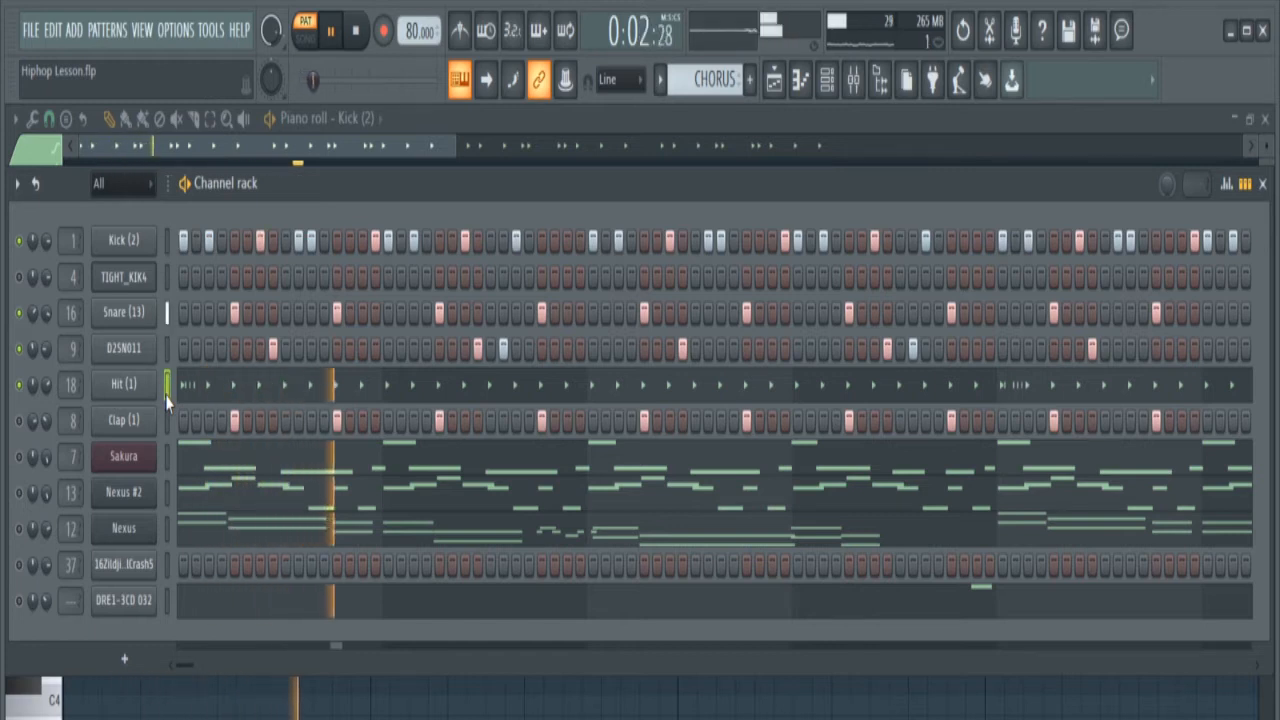
key(space)
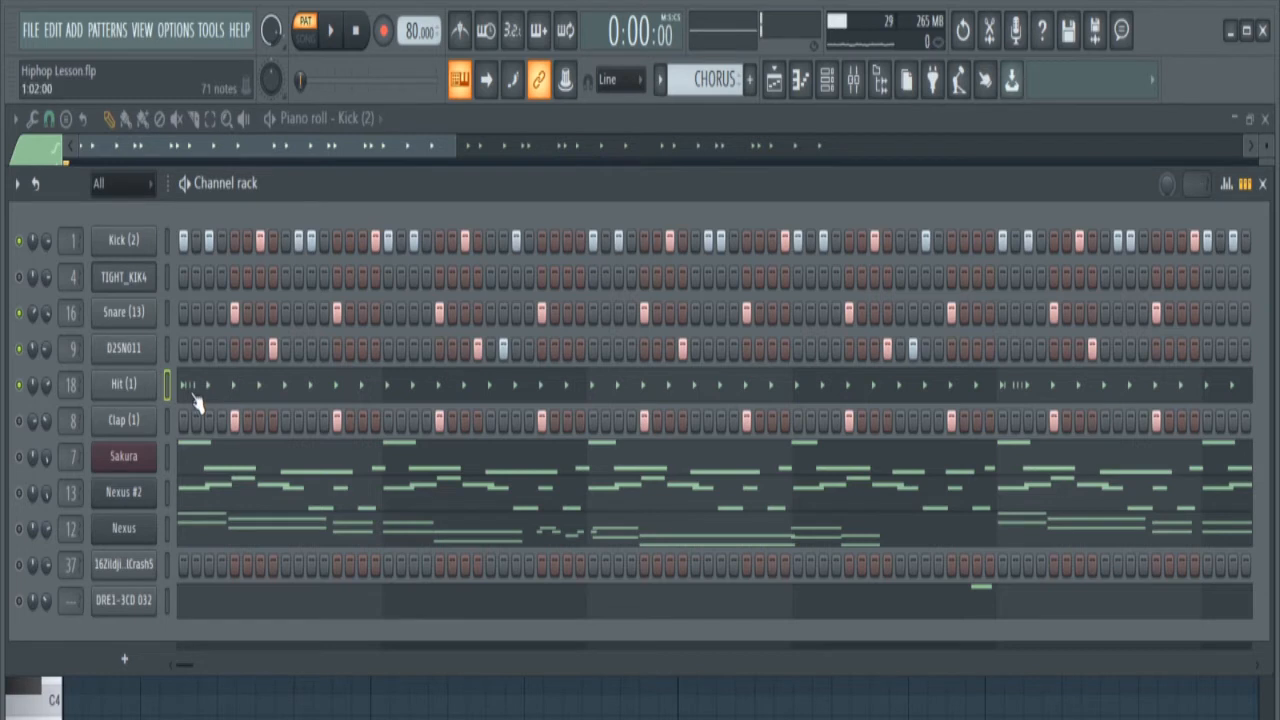
Step: Open the Hit (1) piano roll and examine the short roll of C5 notes at the start of bar 1
click(194, 394)
right_click(205, 379)
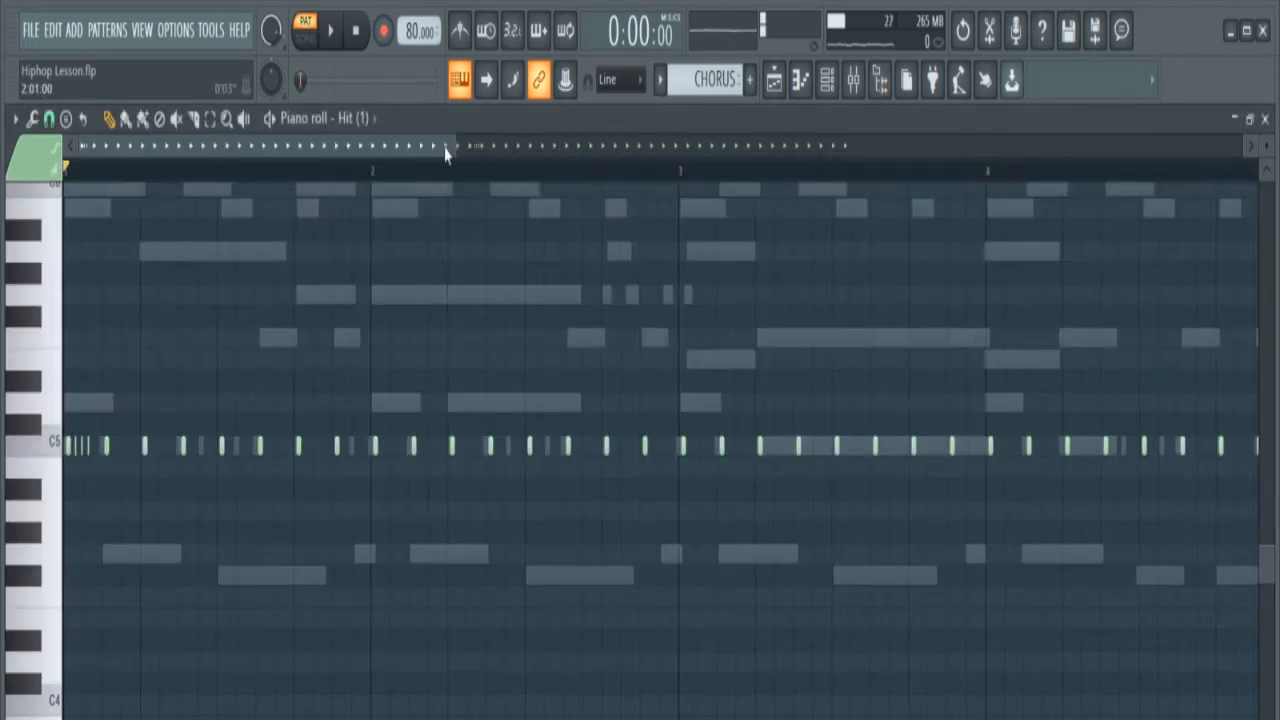
drag(447, 147, 145, 147)
key(space)
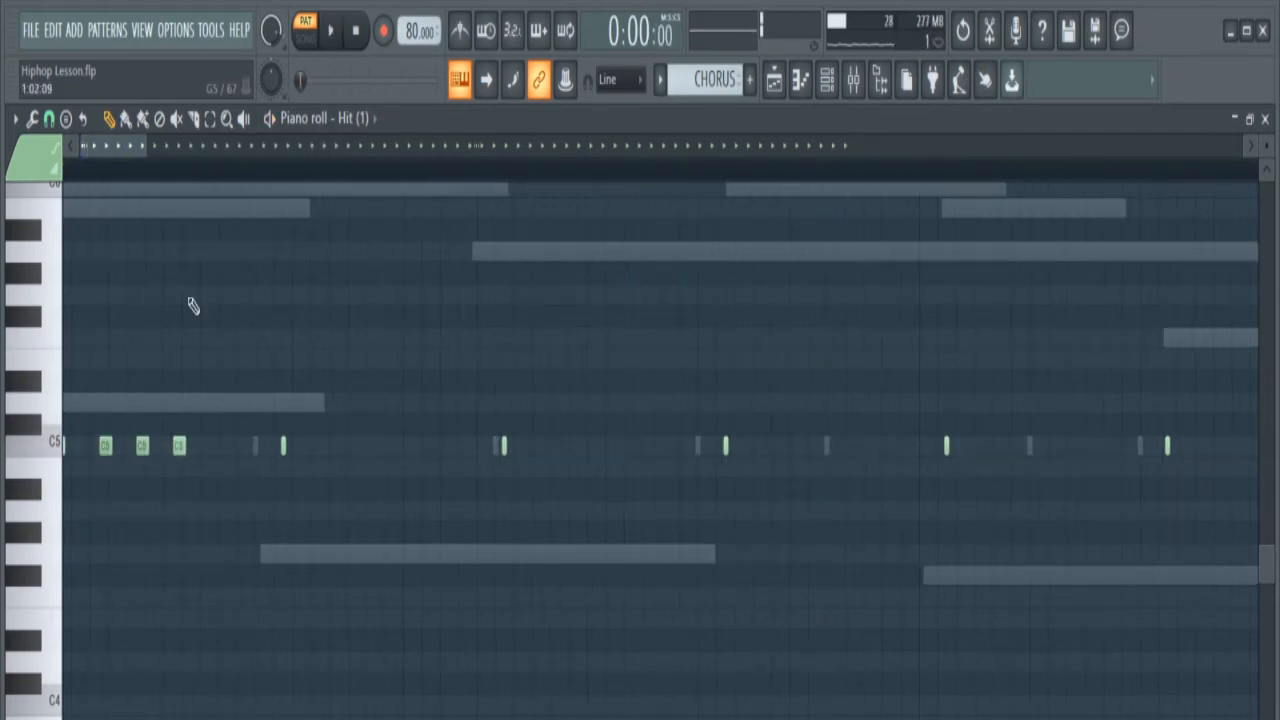
key(space)
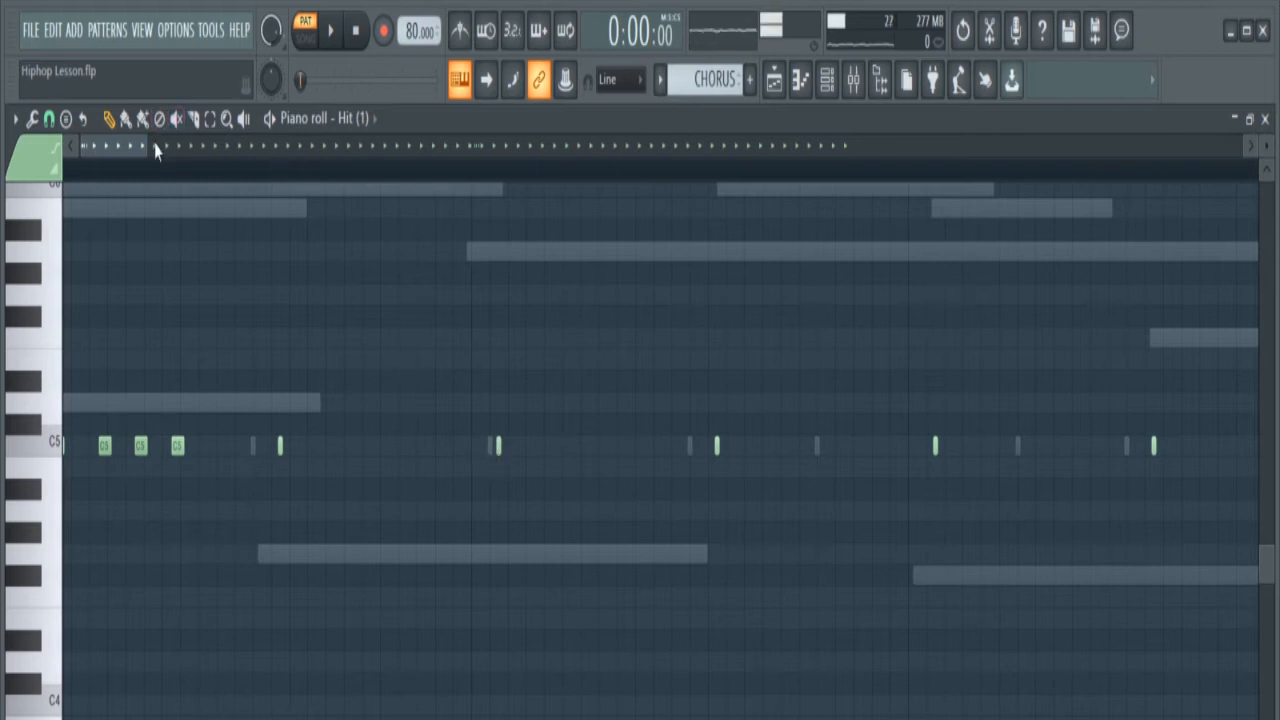
drag(147, 142, 315, 185)
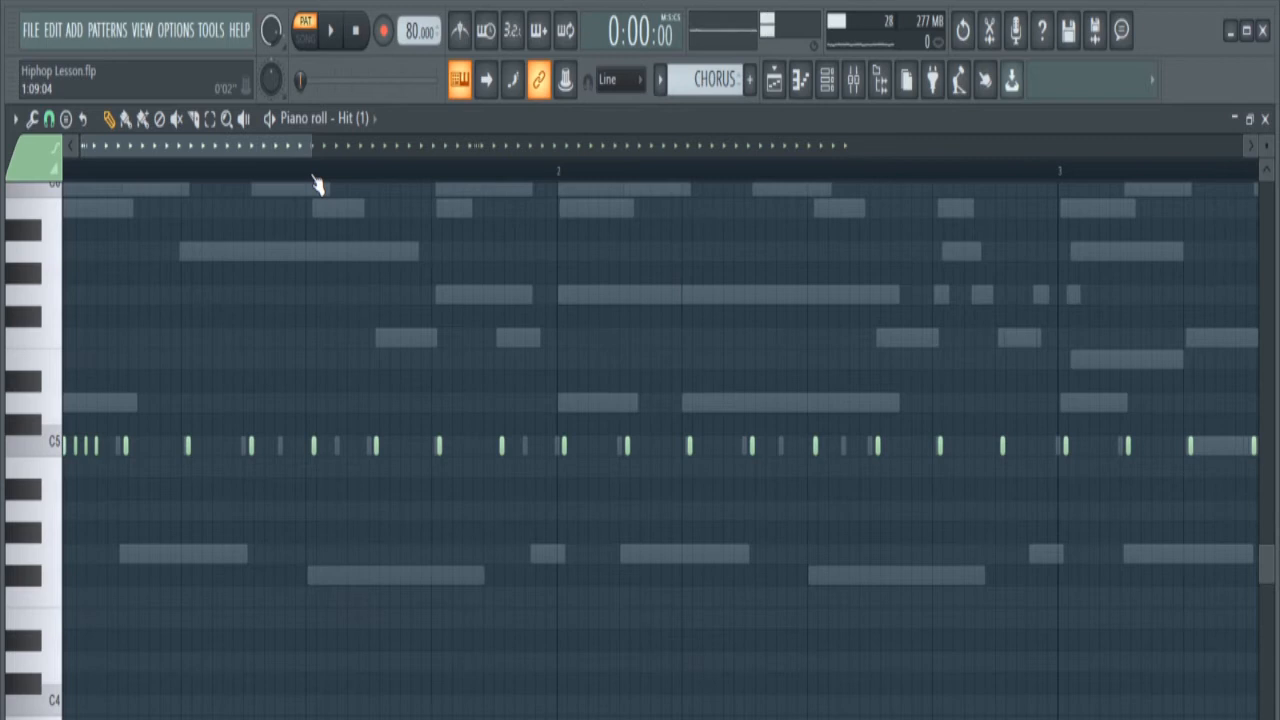
Step: Select all Hit (1) notes in the piano roll and play the pattern from bar 1 to hear their timing
key(ctrl+a)
scroll(304, 375, up, 3)
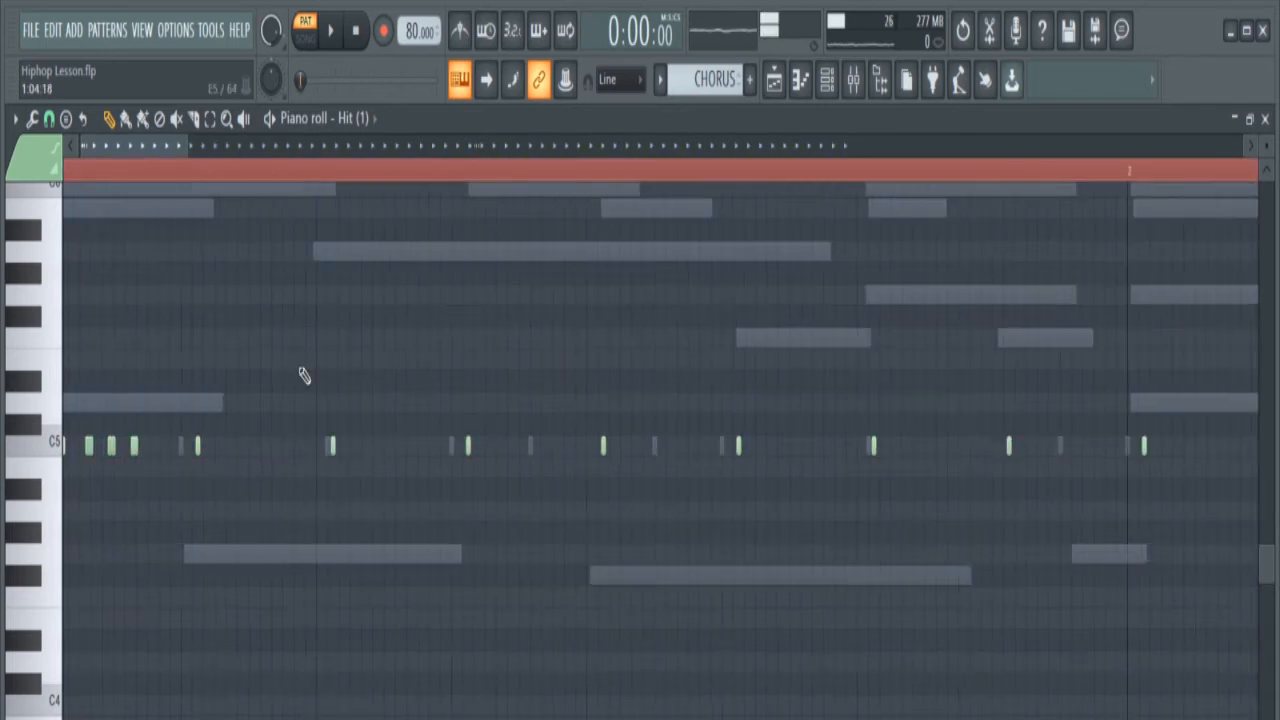
click(340, 274)
right_click(394, 278)
key(ctrl+a)
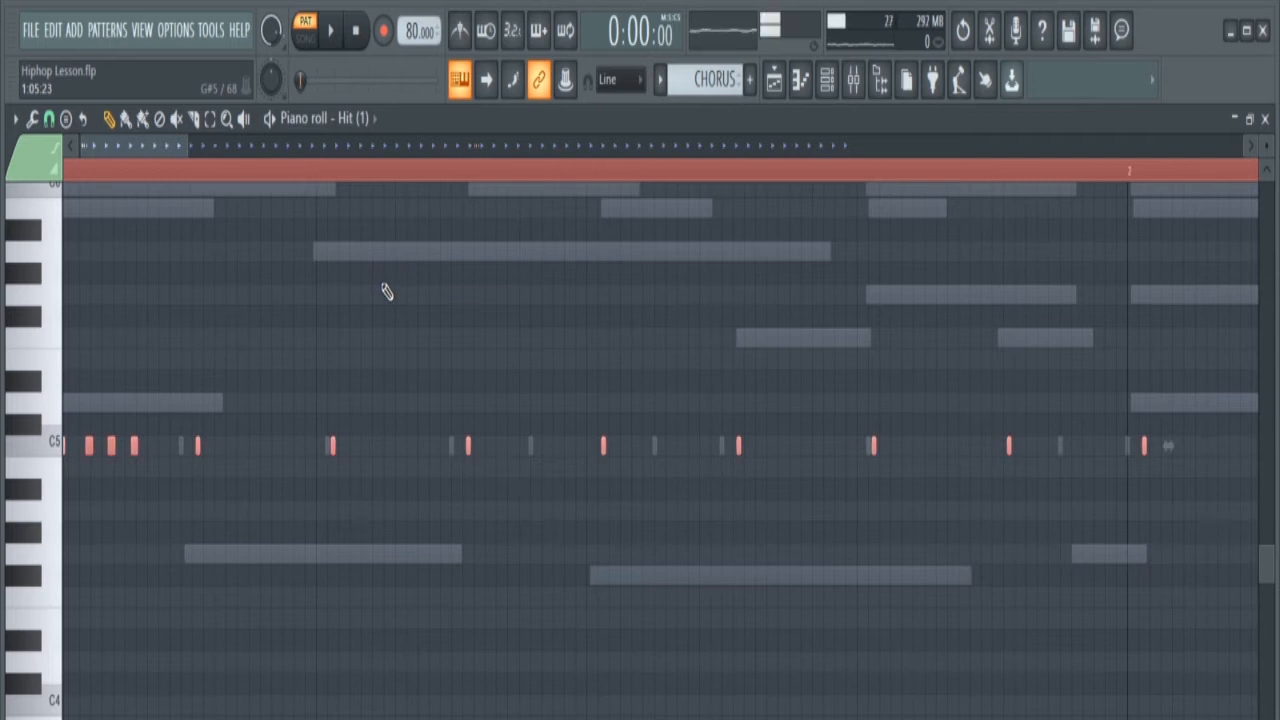
key(ctrl+d)
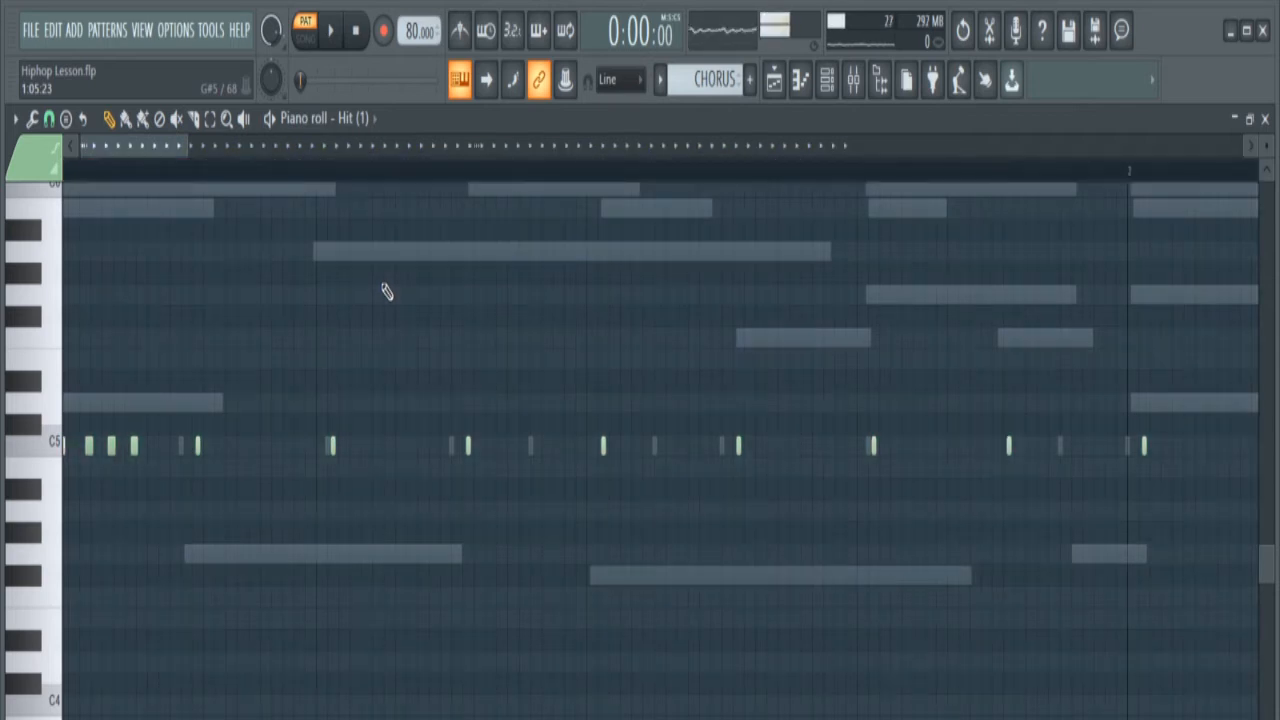
key(ctrl+a)
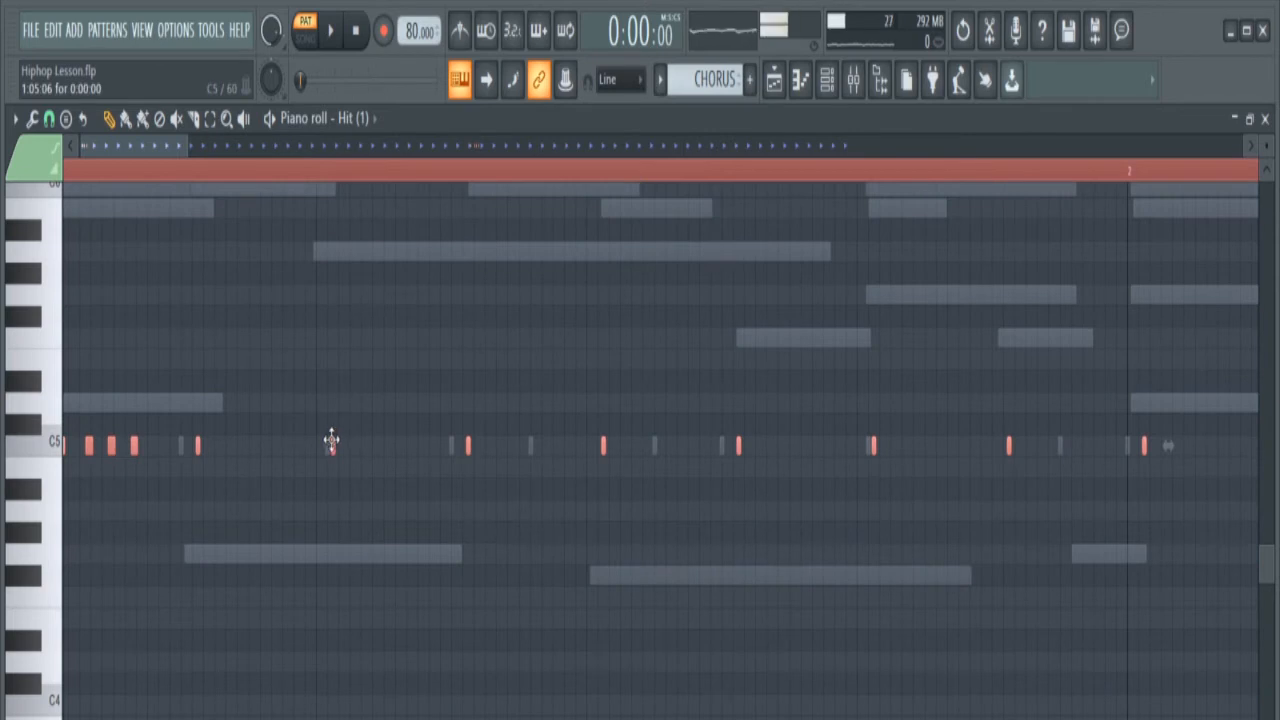
mouse_move(143, 147)
mouse_down()
mouse_move(279, 153)
mouse_move(136, 160)
mouse_up()
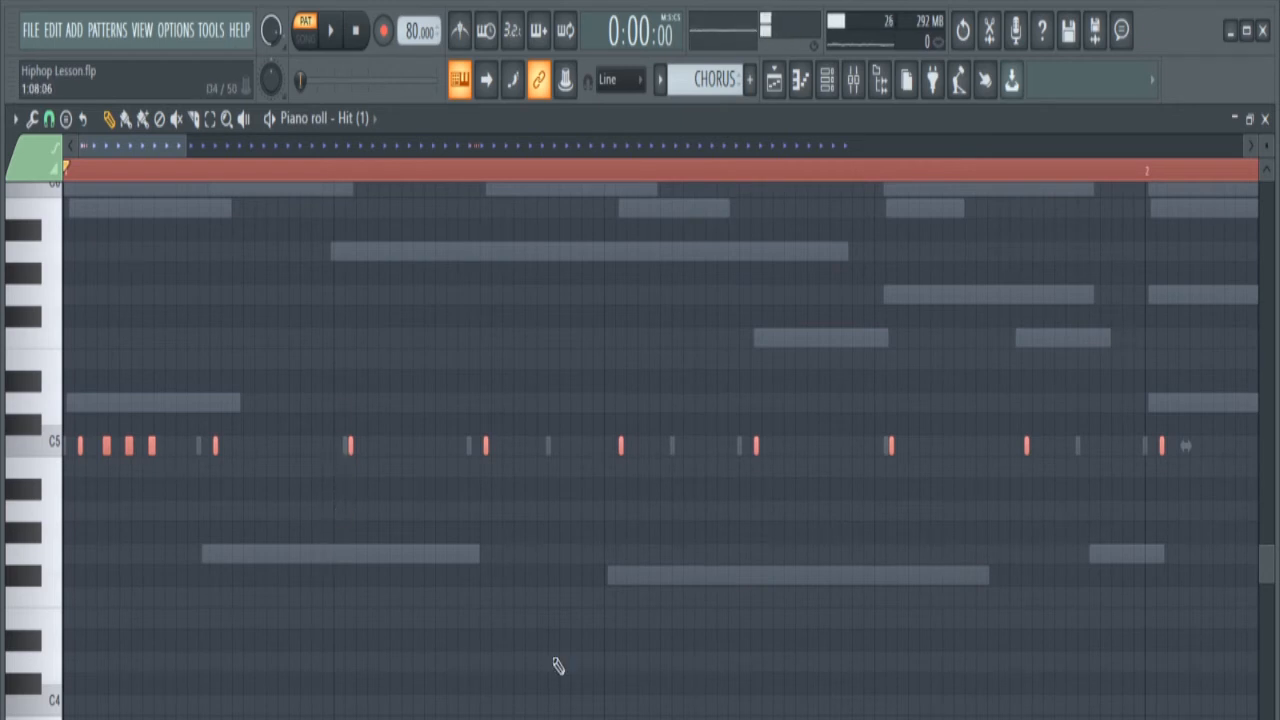
key(space)
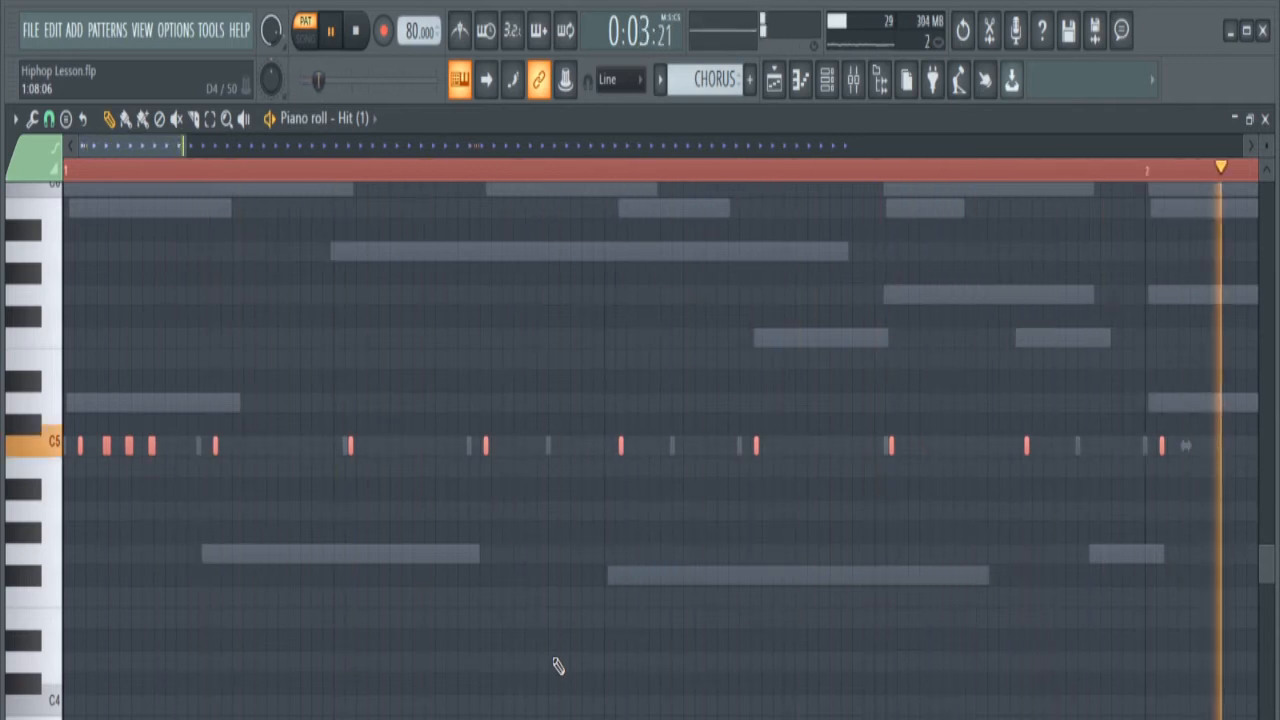
key(space)
Step: Try shifting all selected Hit (1) notes earlier onto the grid lines and play the pattern
drag(350, 447, 335, 447)
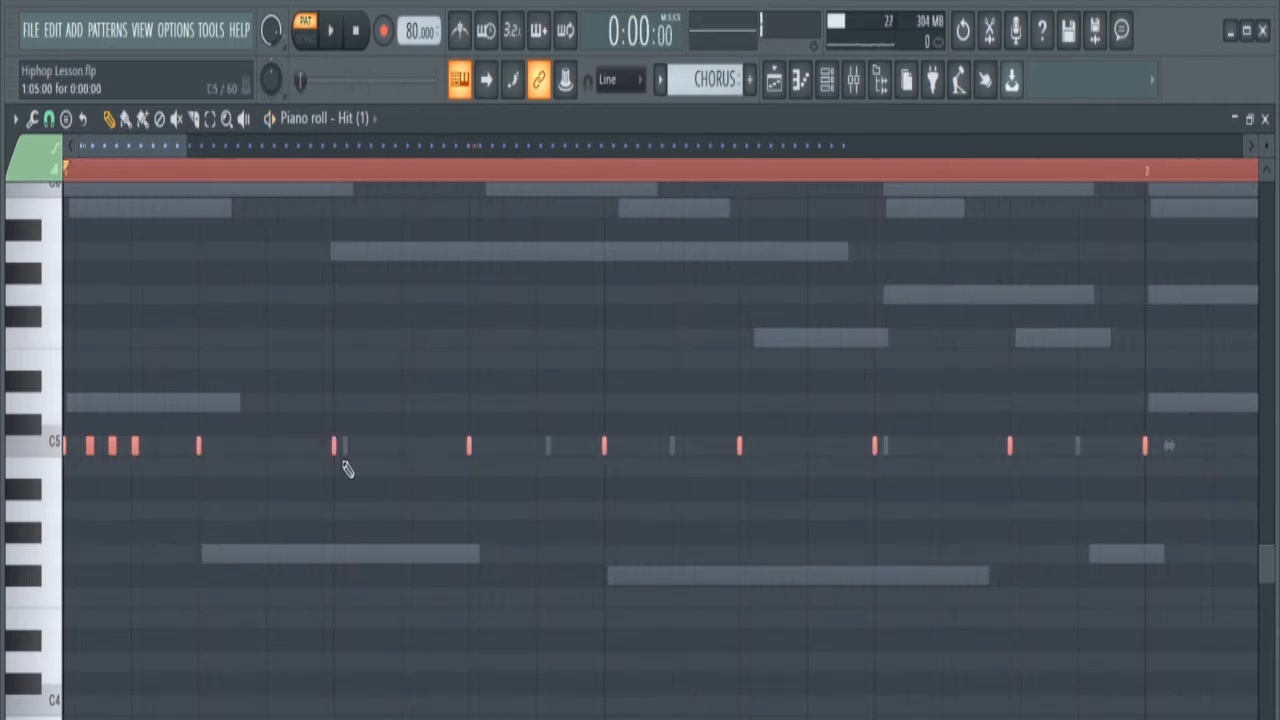
key(space)
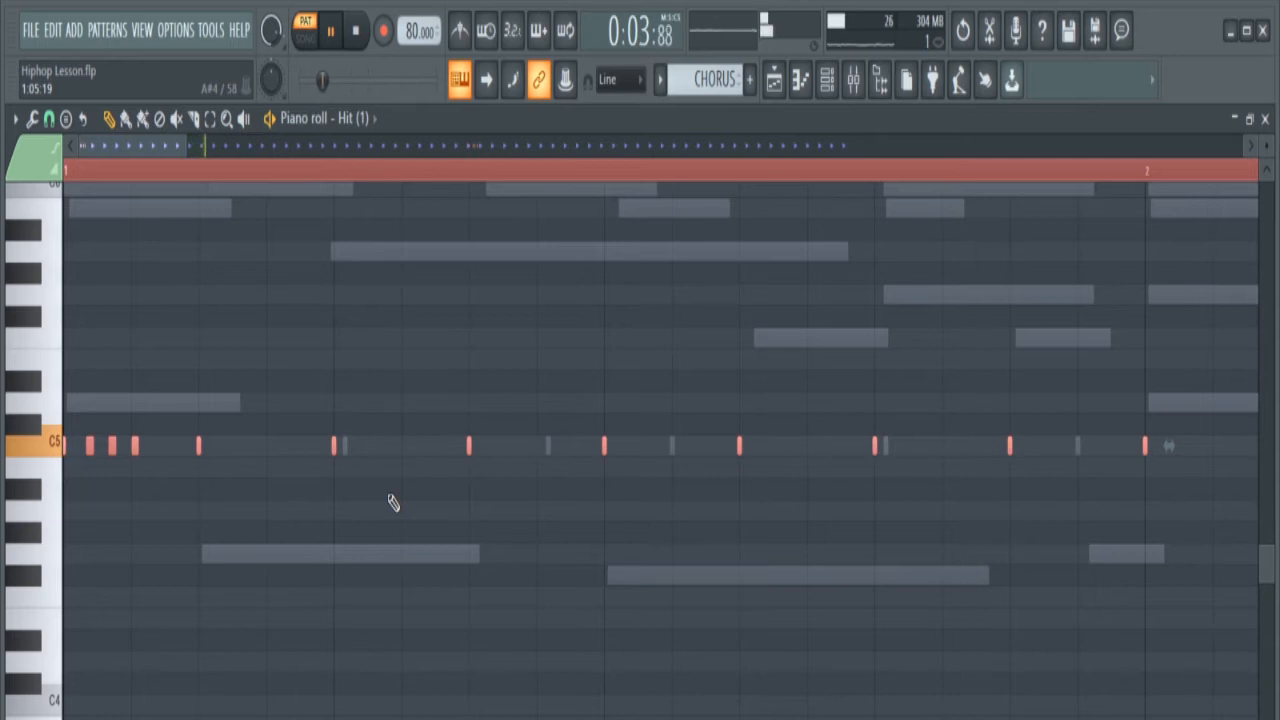
key(space)
Step: Undo the Hit (1) note shift and play the pattern with the original timing
key(ctrl+z)
key(space)
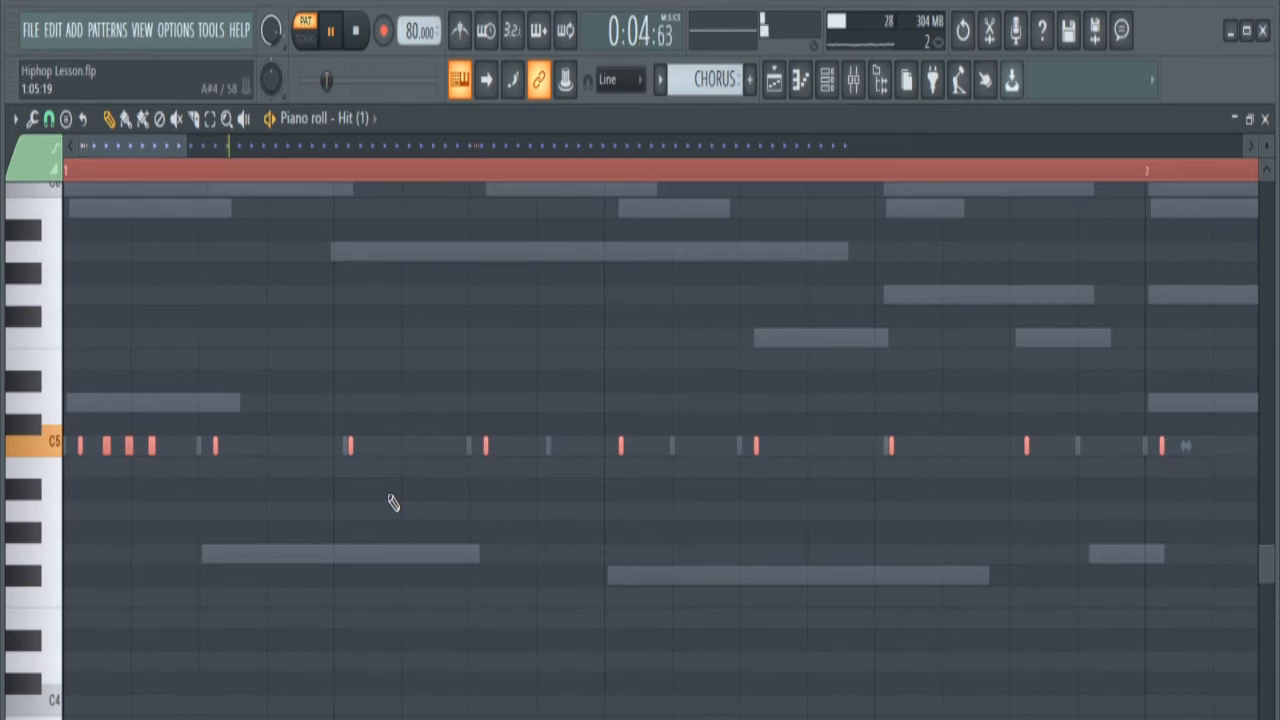
key(space)
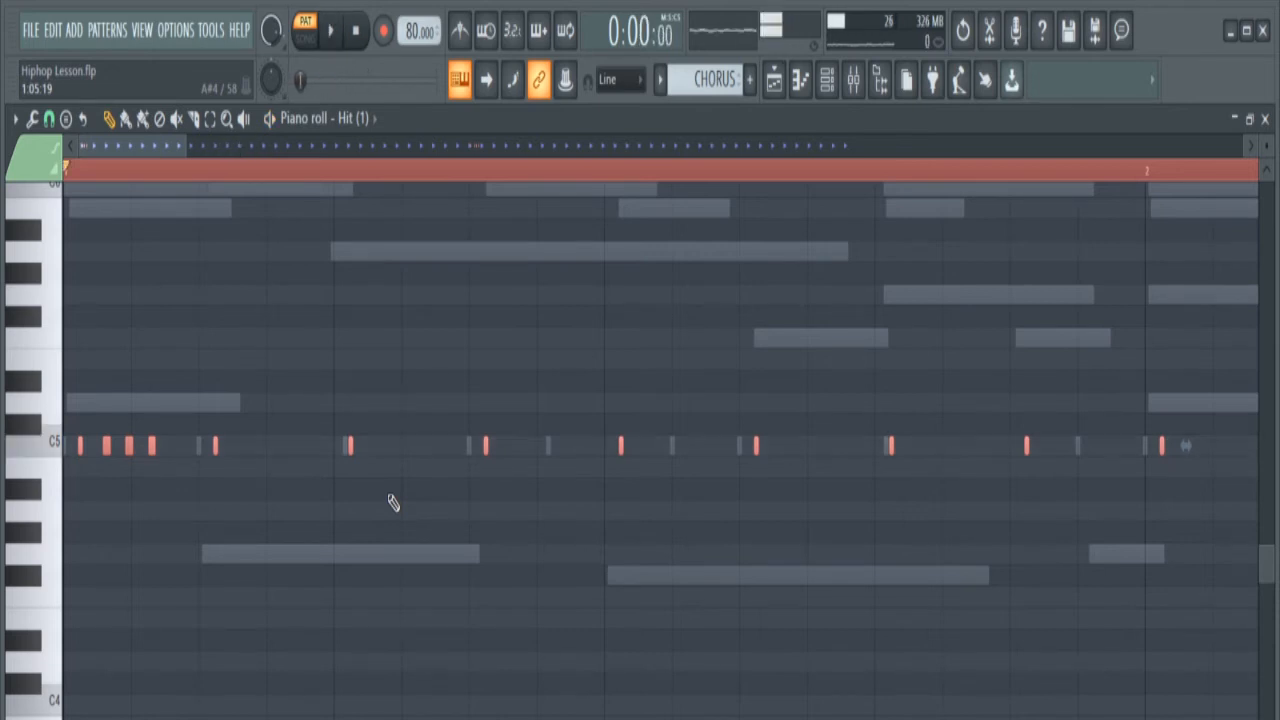
Step: Play the Hit (1) note roll at bar 5, starting from just before the bar
click(176, 118)
drag(162, 147, 514, 166)
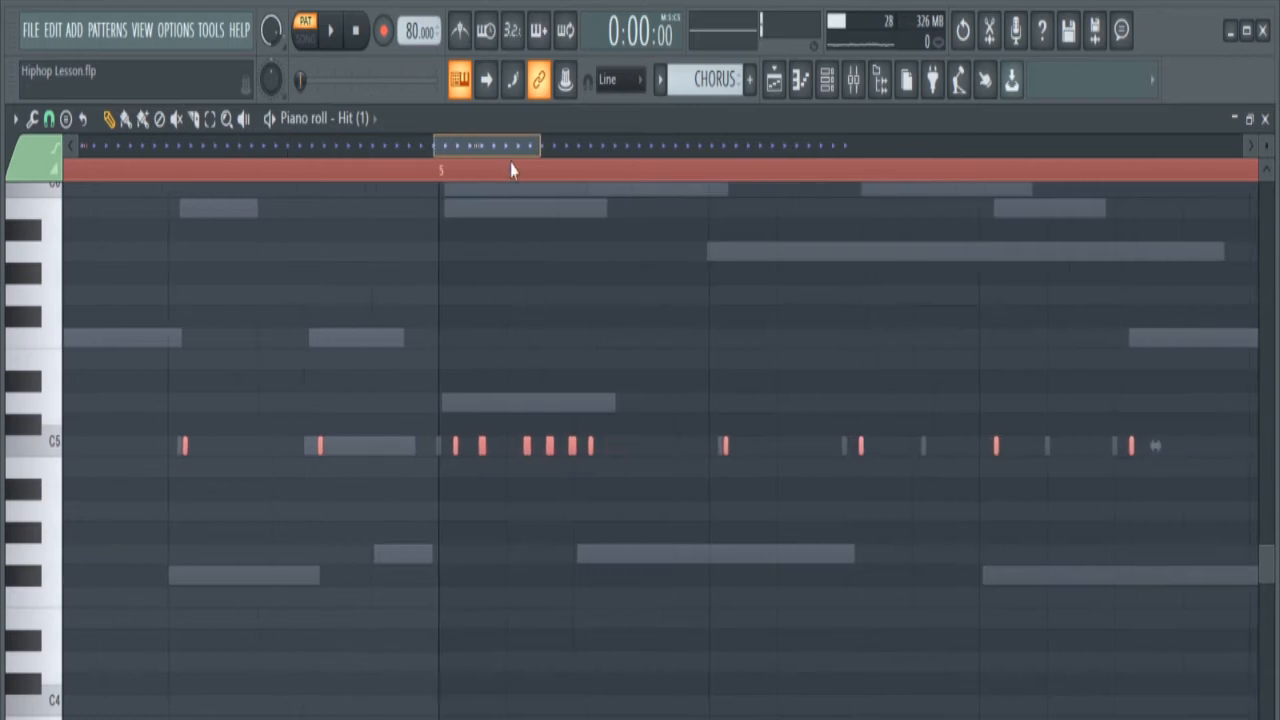
click(426, 172)
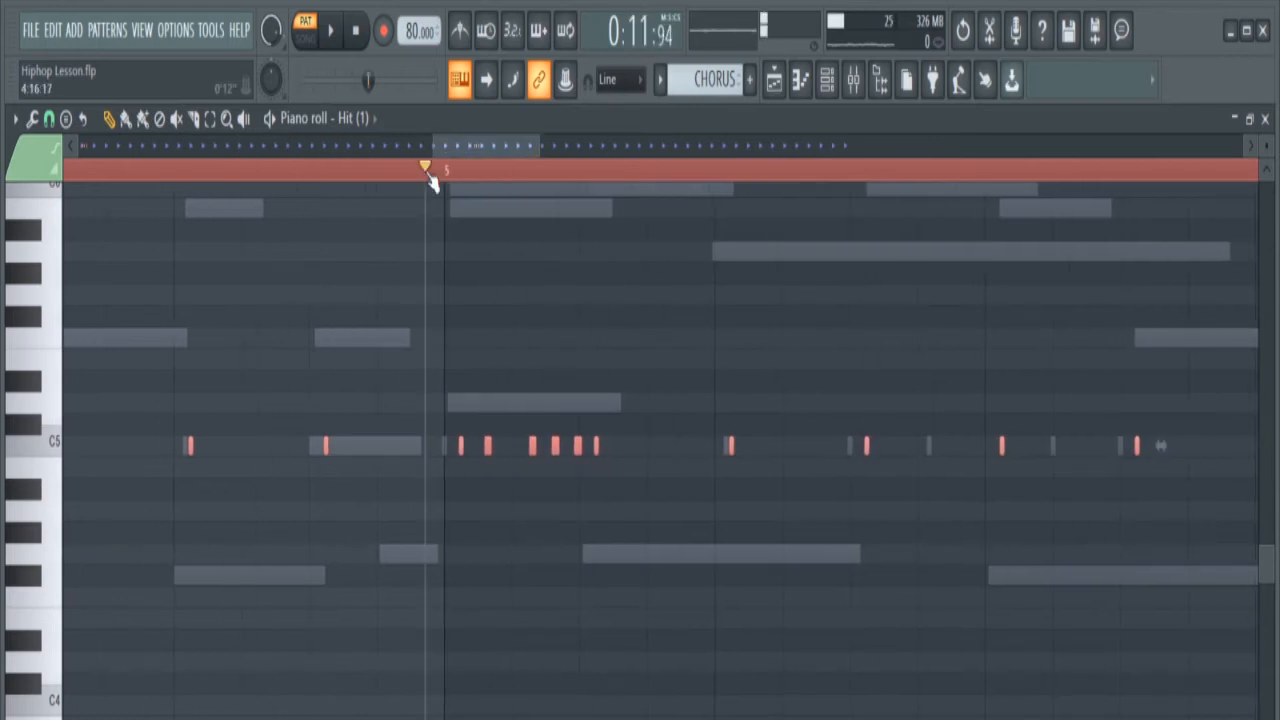
key(space)
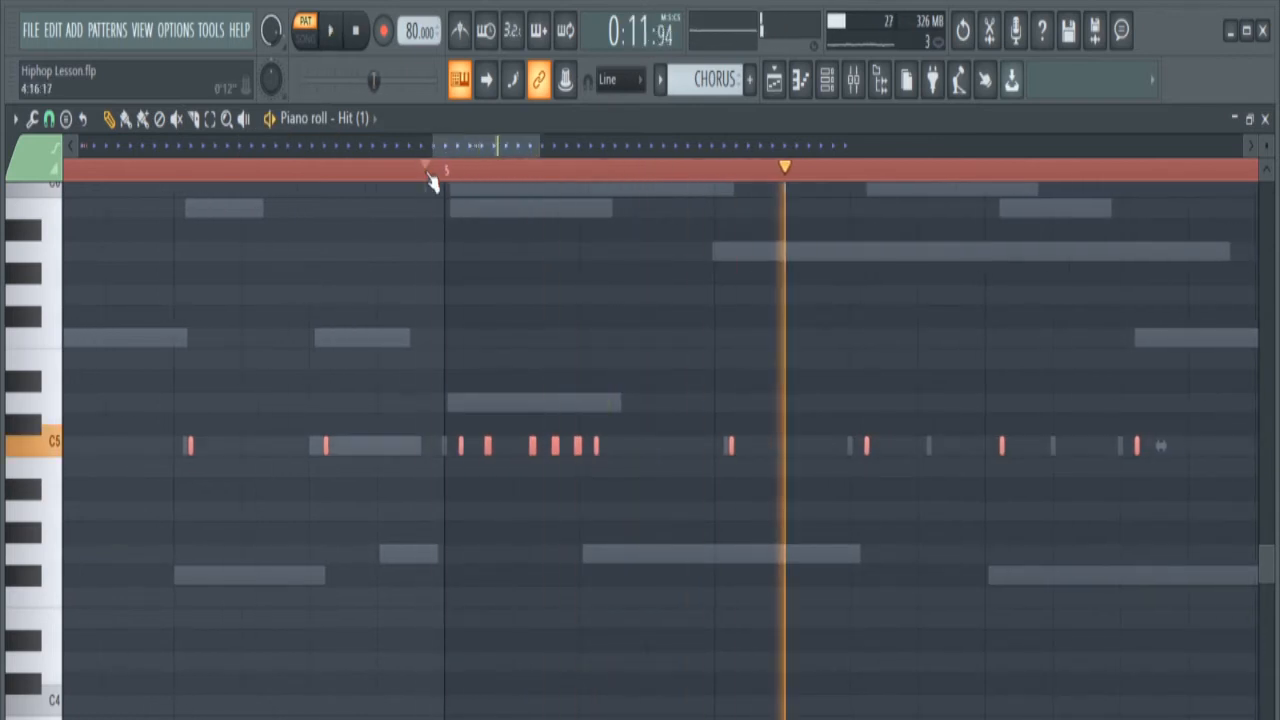
key(space)
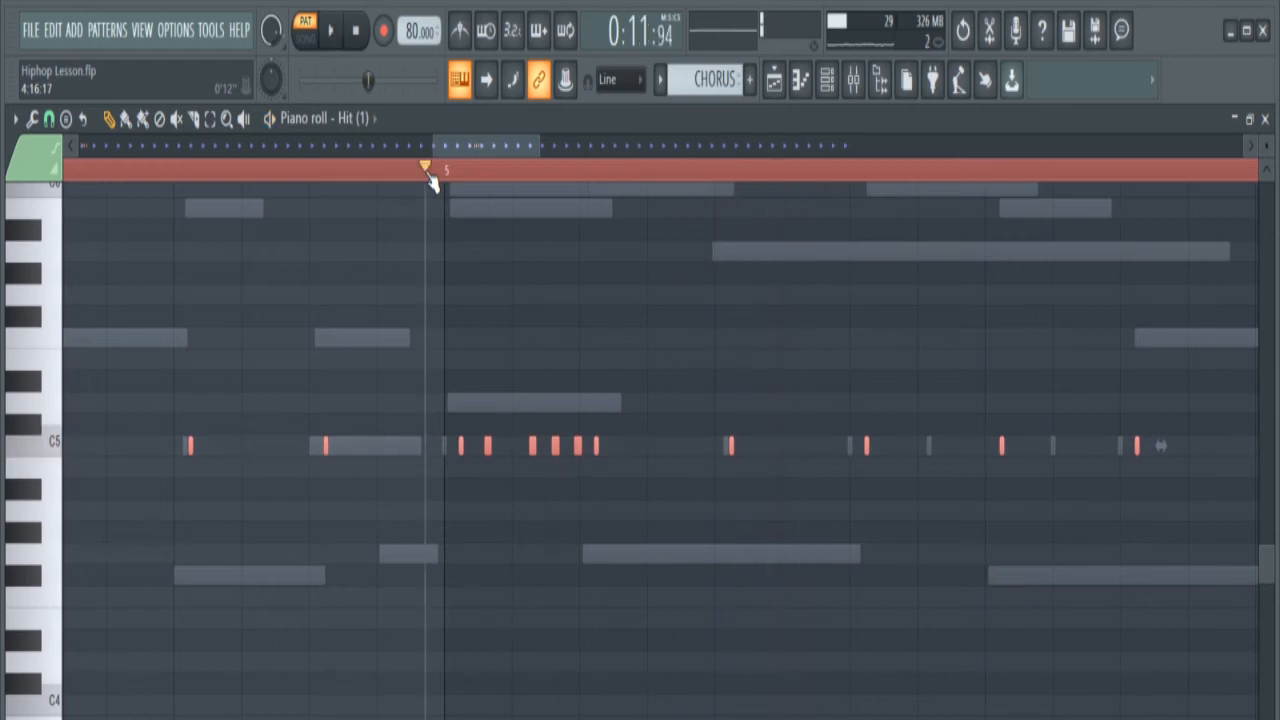
Step: Show the playlist, unmute Clap (1) in the channel rack and play the pattern with it
click(772, 80)
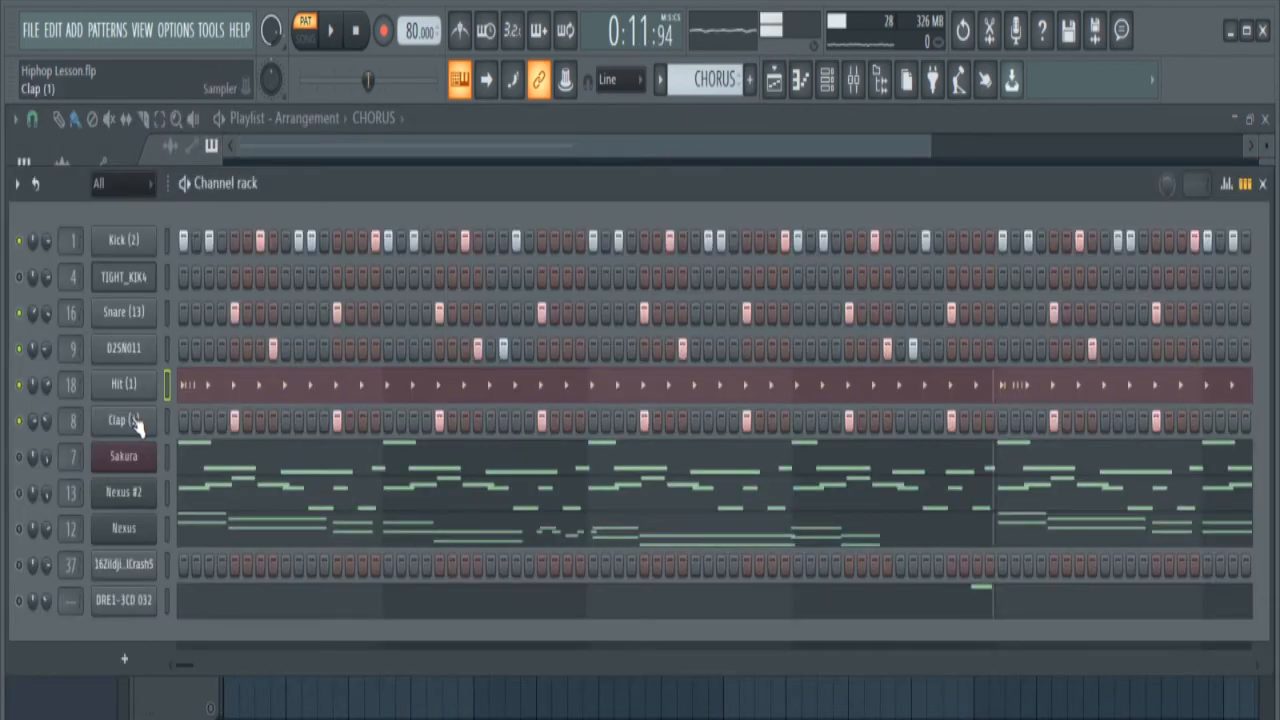
key(space)
key(space)
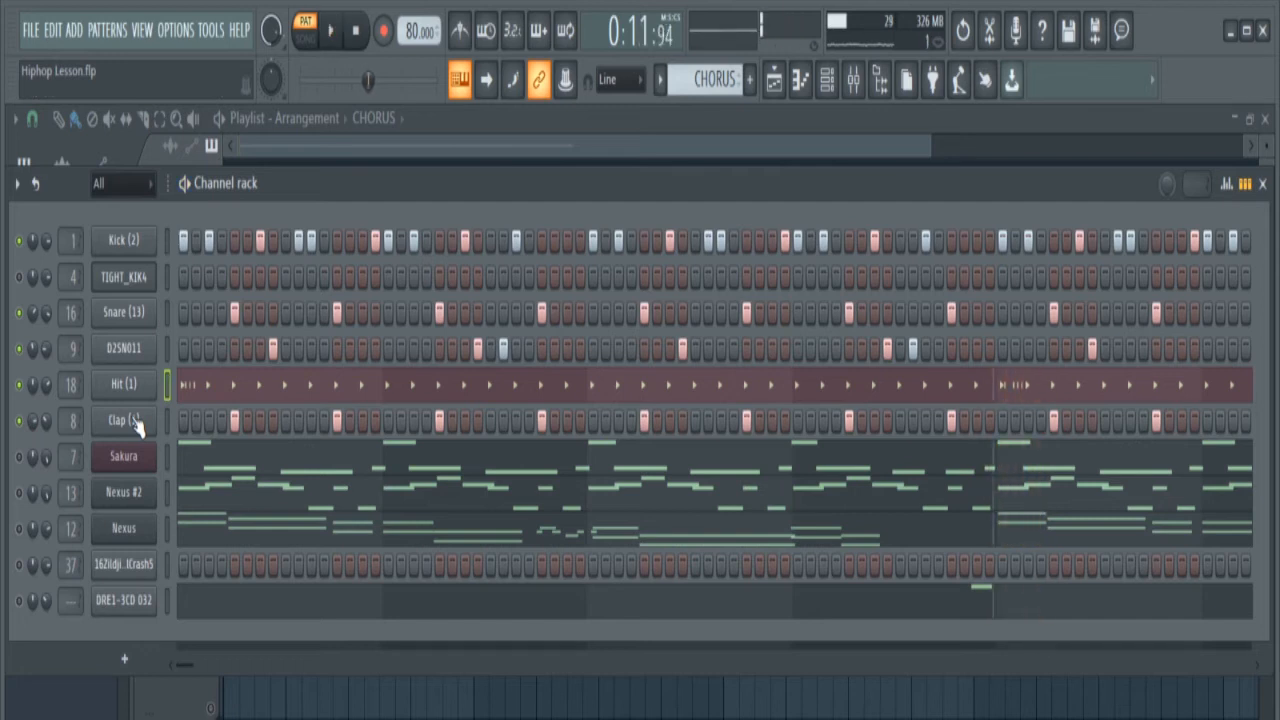
Step: Reset the song position to the start and play the drum pattern from there
drag(368, 80, 300, 80)
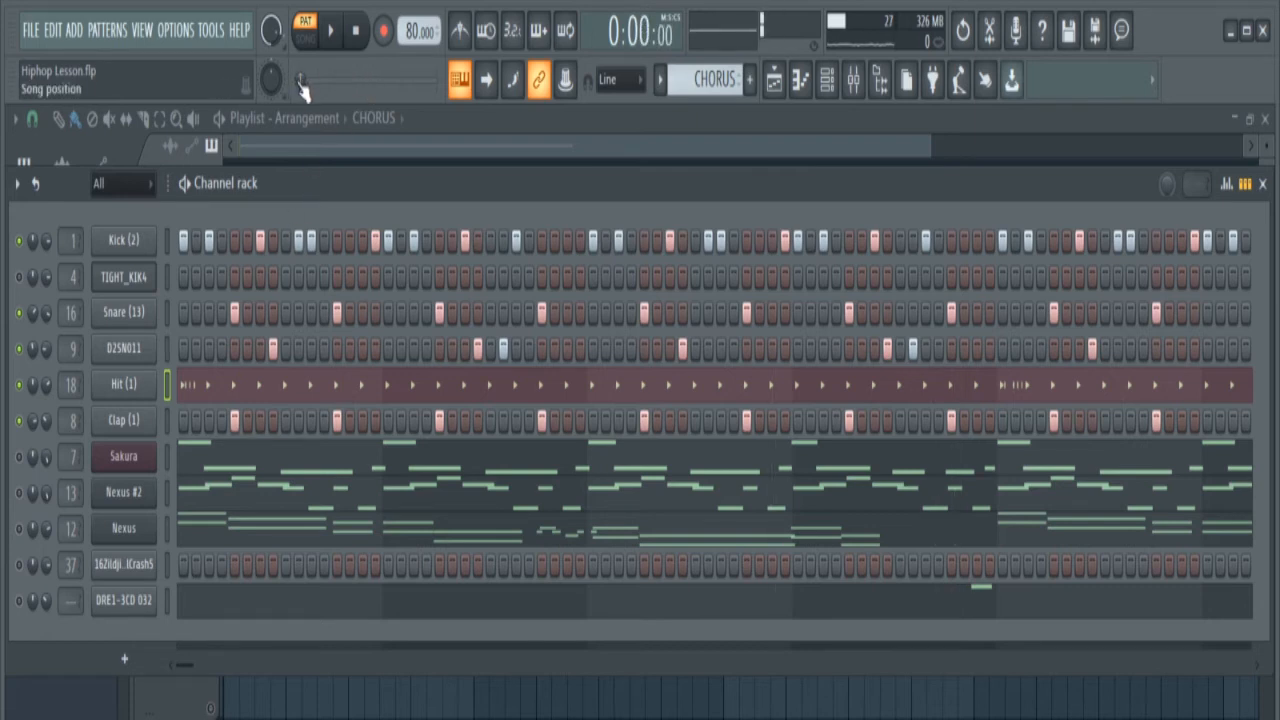
click(332, 33)
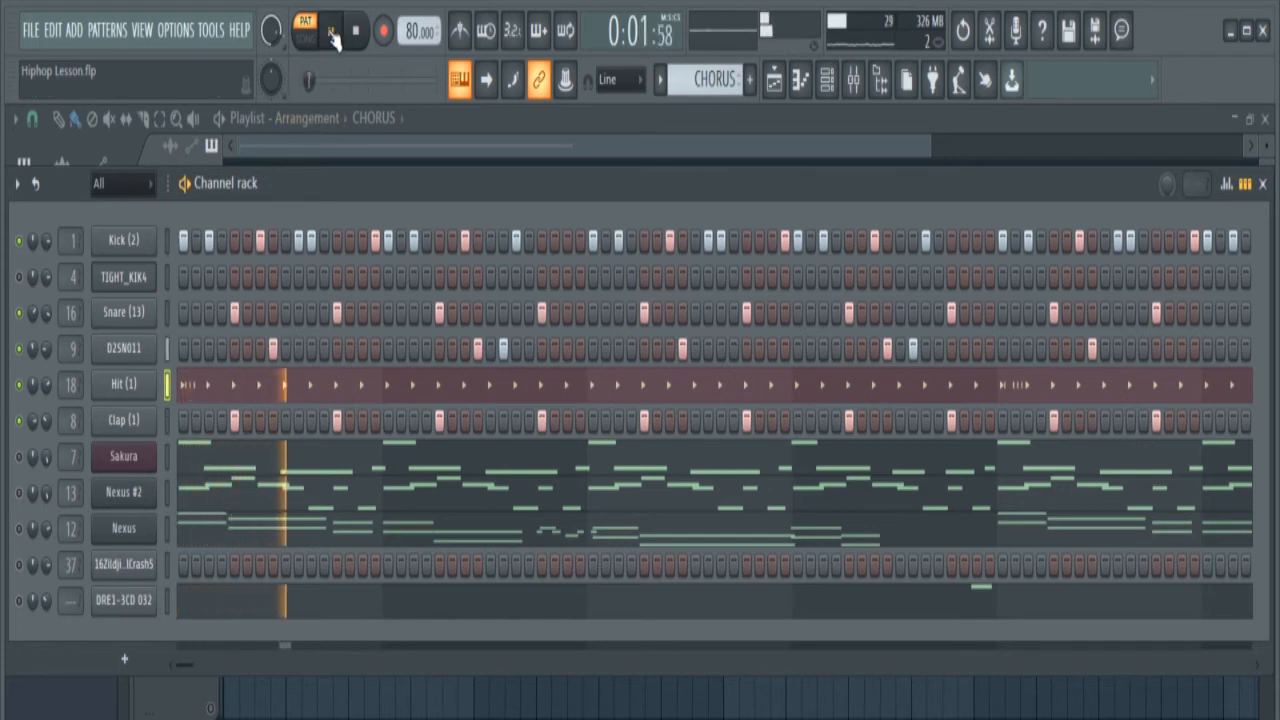
key(space)
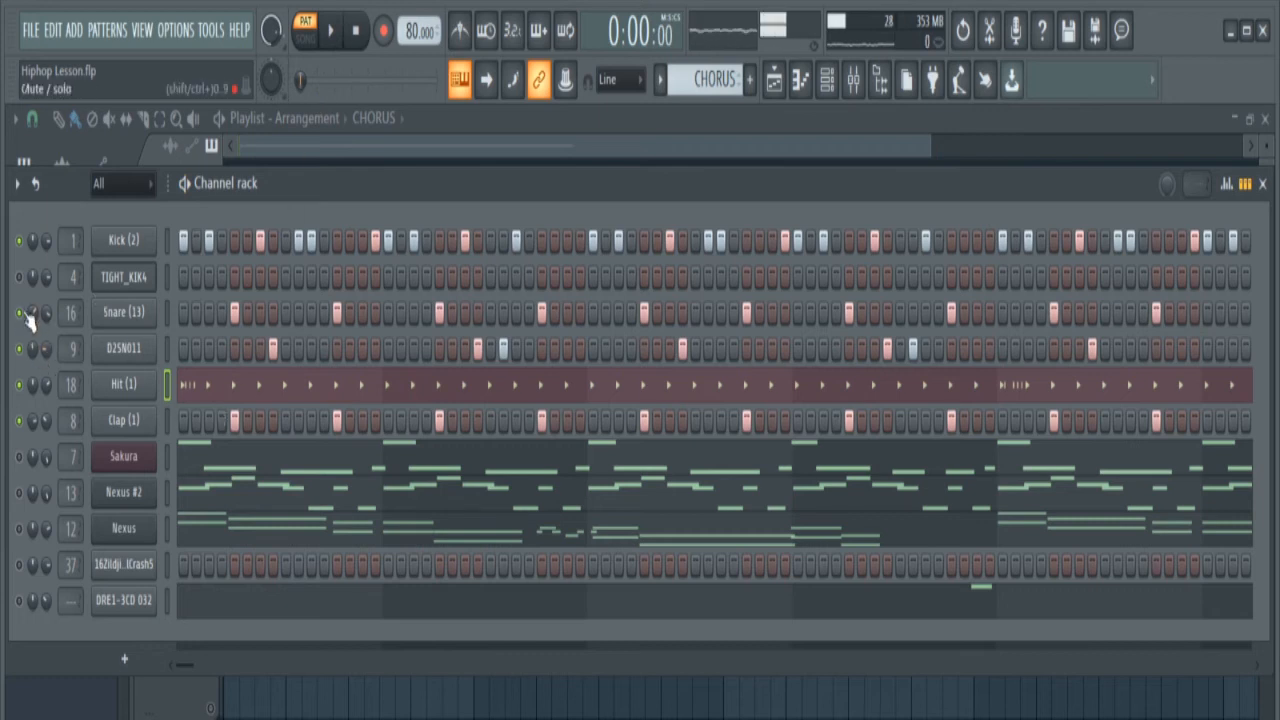
Step: Compare the snare and clap layers by playing the pattern with Snare (13), D2SN011 and Clap (1) muted and unmuted in different combinations
key(space)
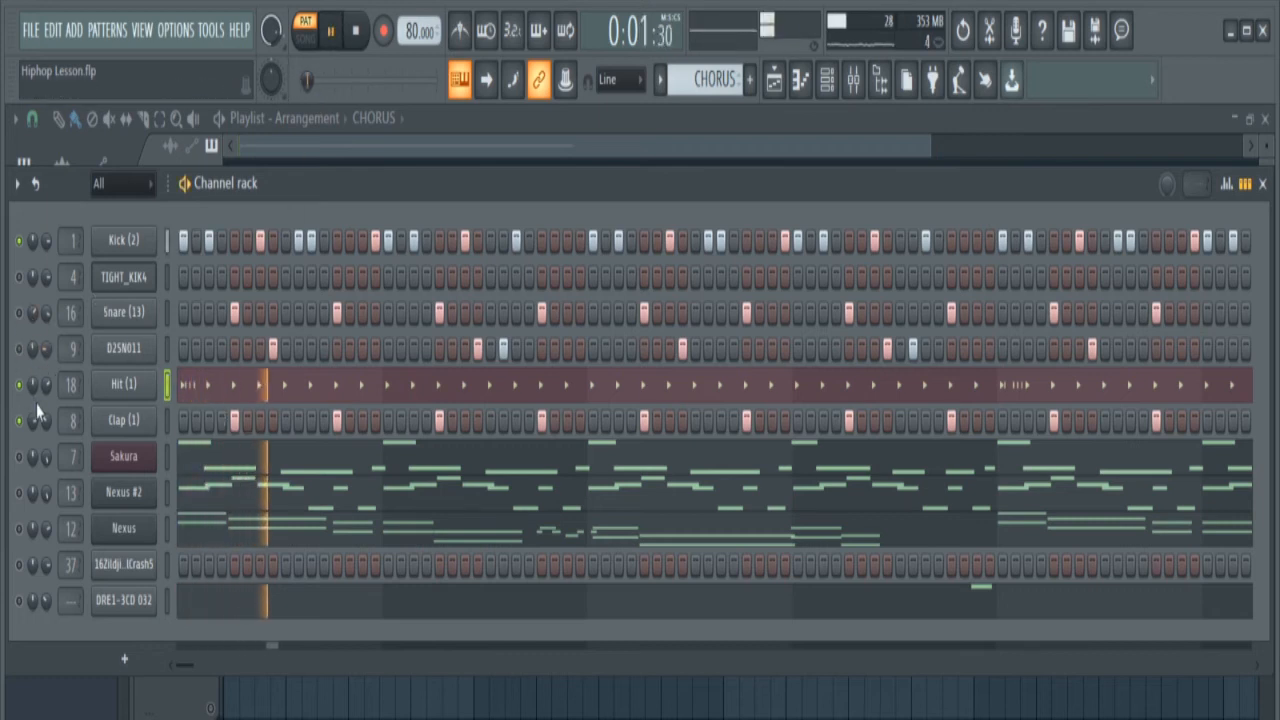
key(space)
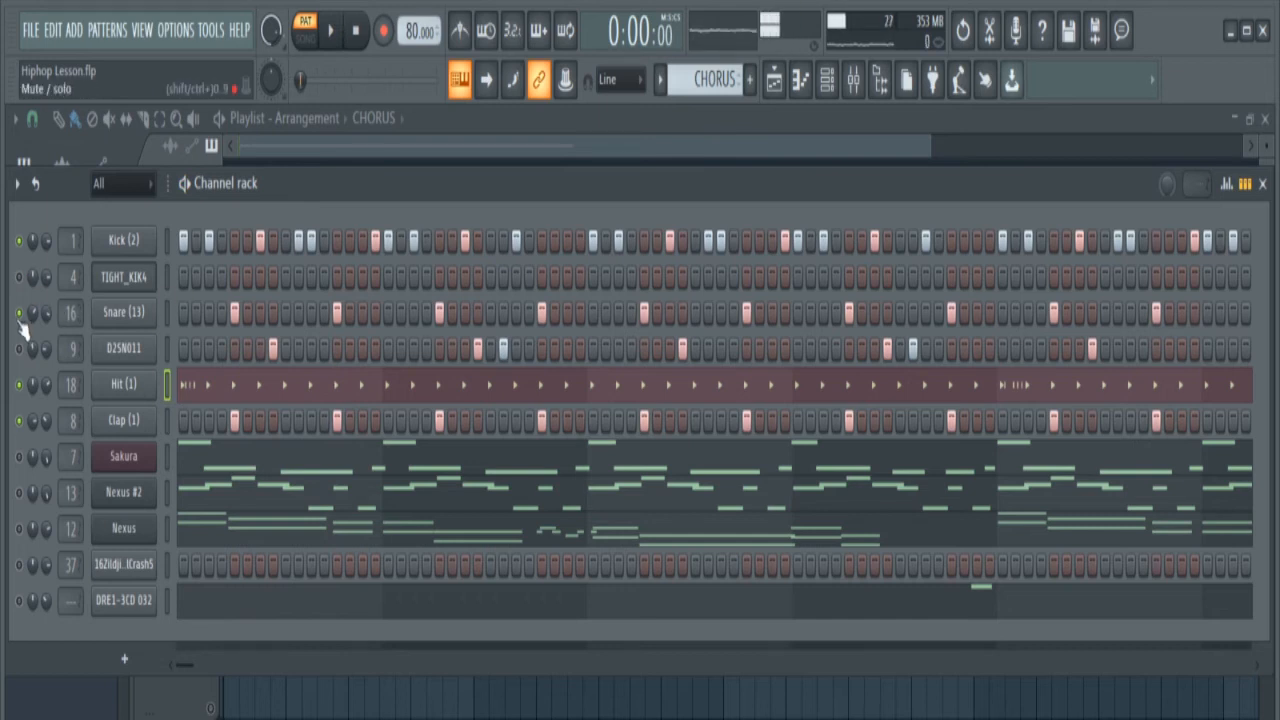
key(space)
key(space)
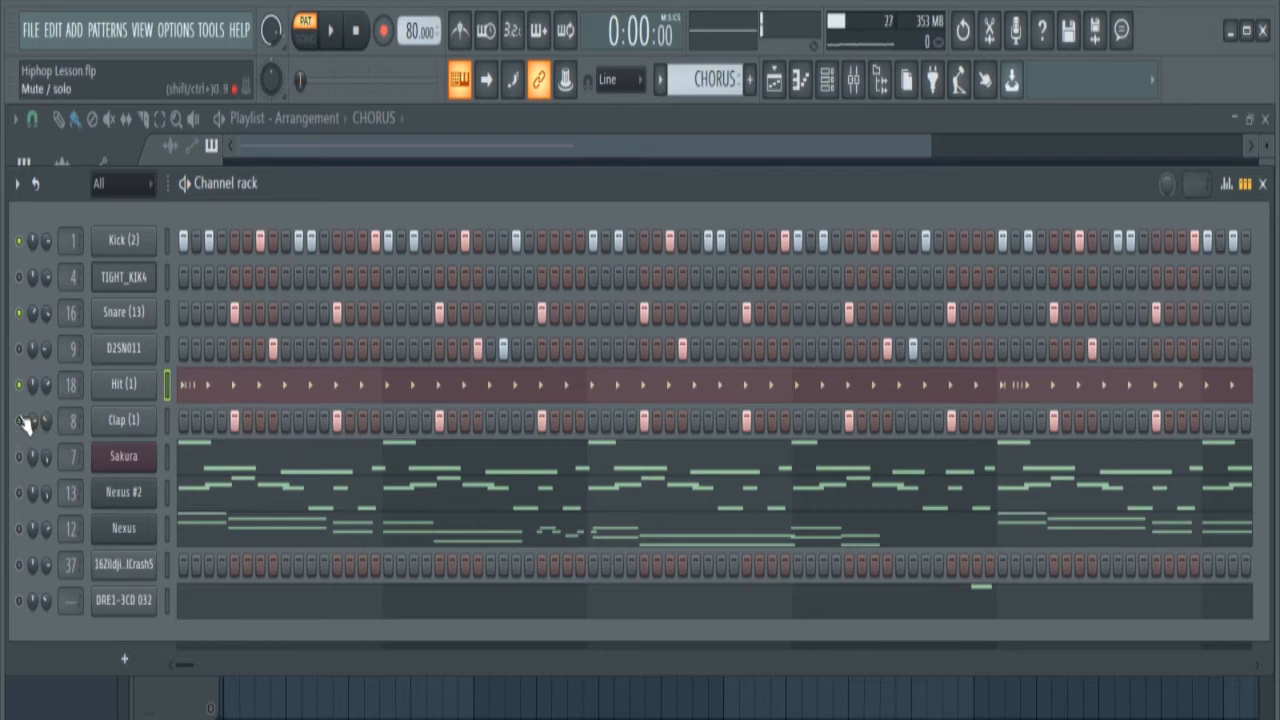
key(space)
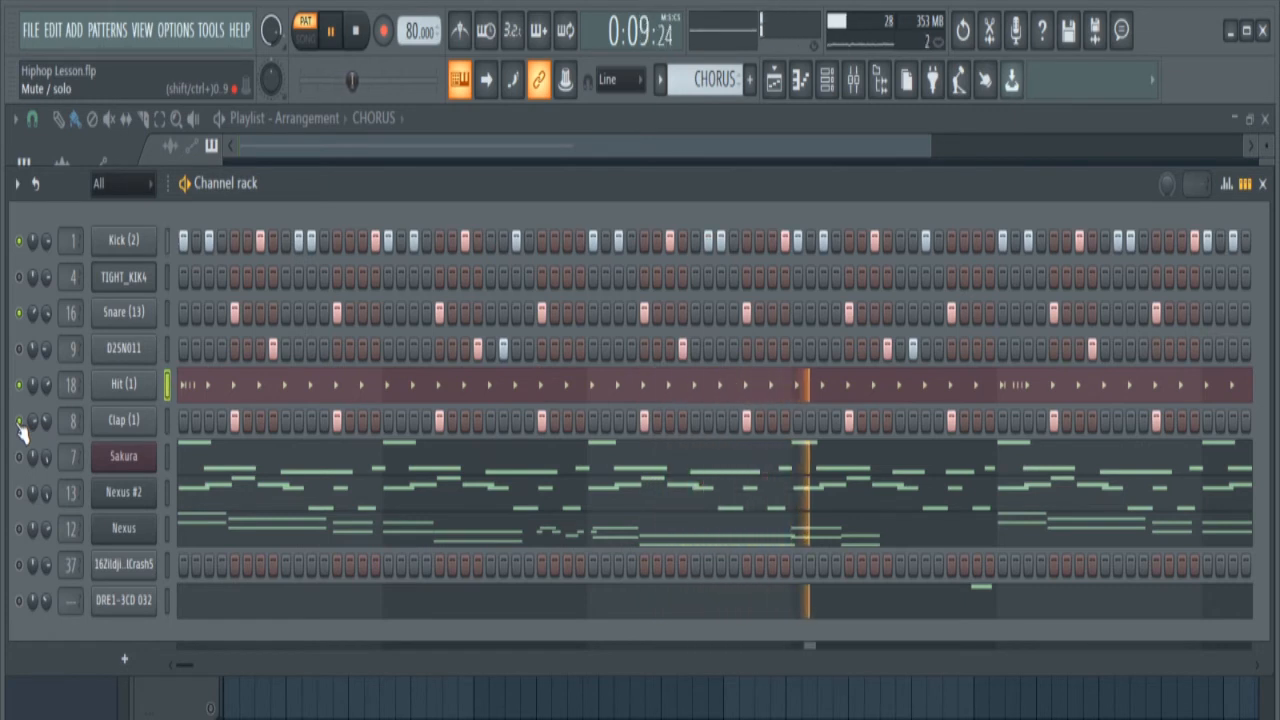
key(space)
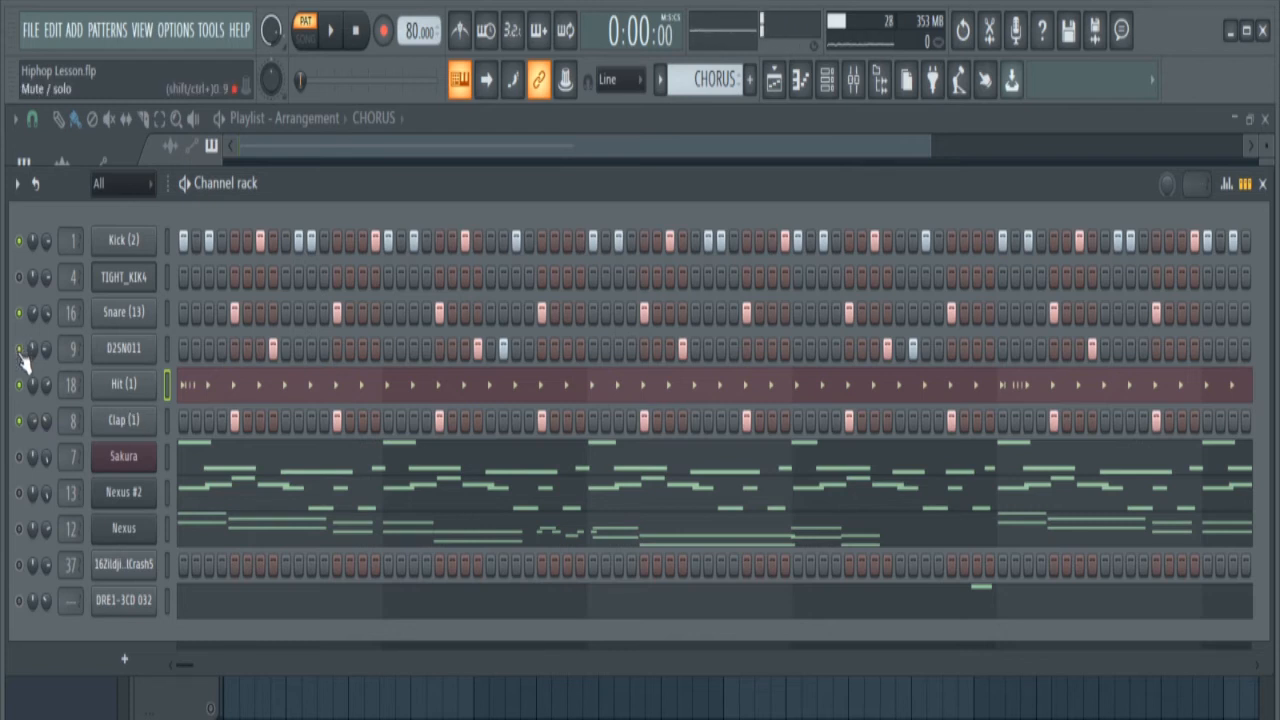
Step: Unmute D2SN011, TIGHT_KIK4 and Sakura, play the pattern with them, and show the Sakura notes in the piano roll
key(space)
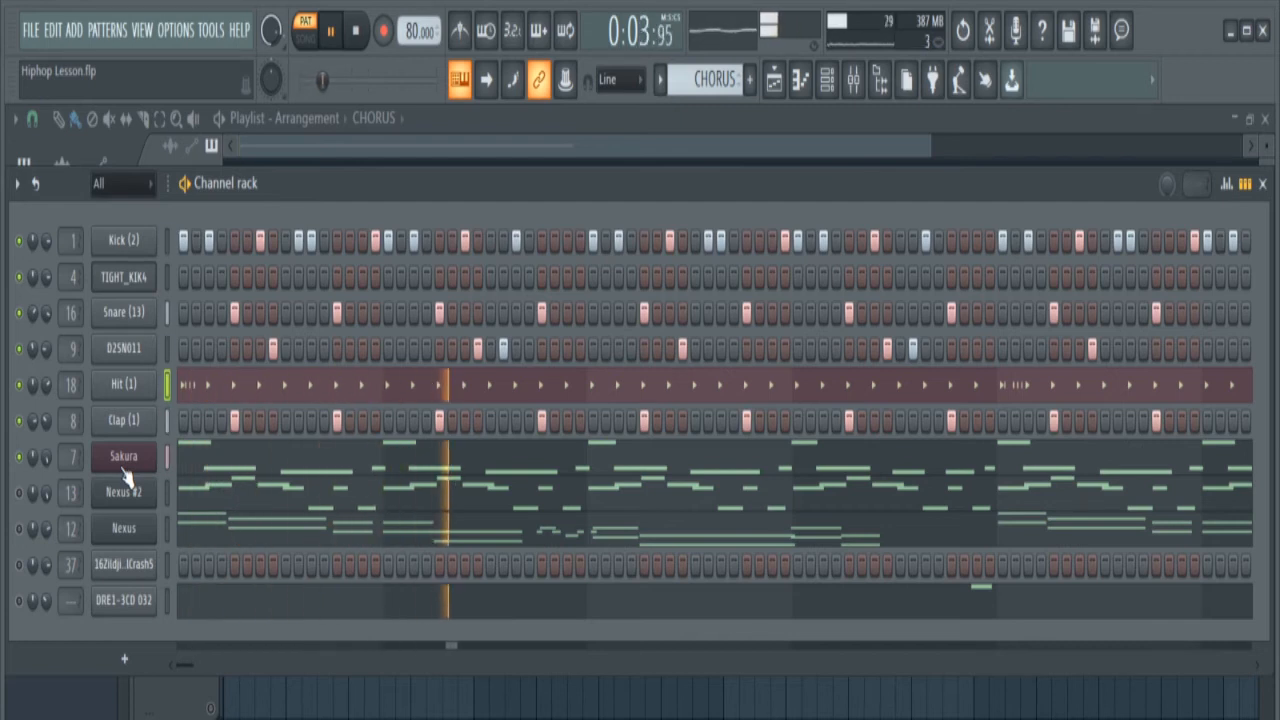
key(F7)
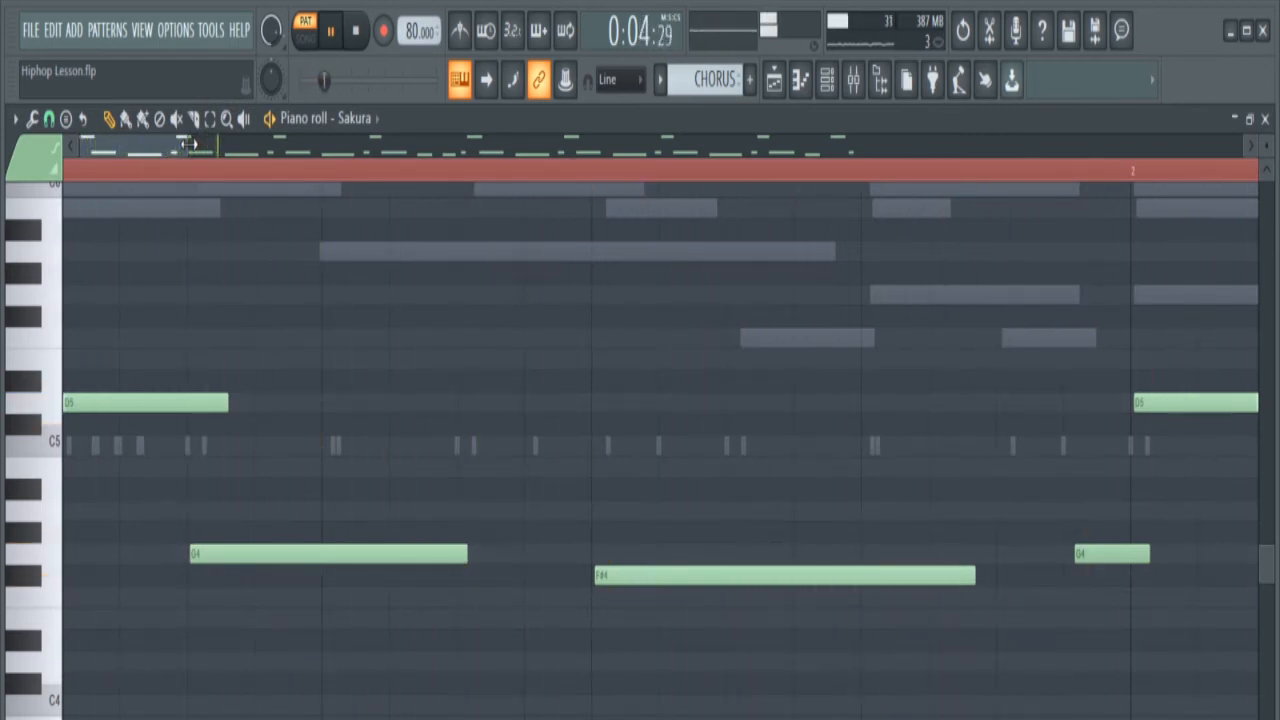
key(space)
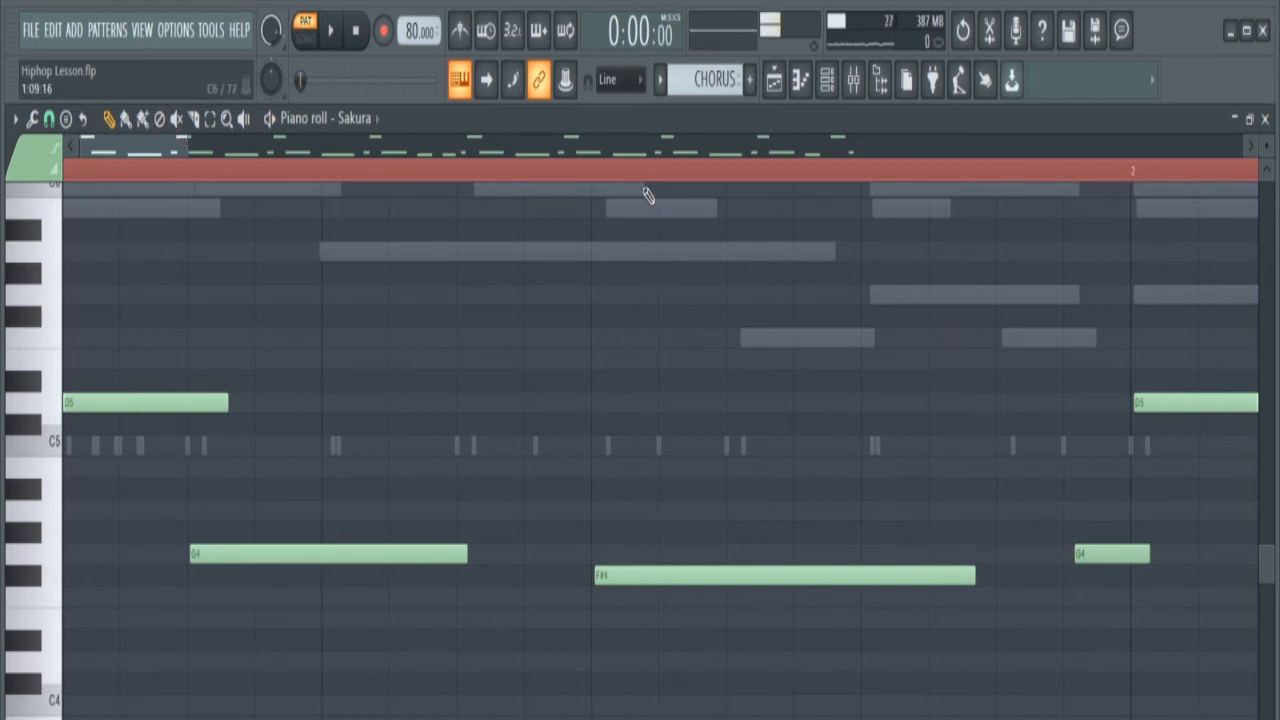
Step: Unmute Nexus #2 in the channel rack, play the pattern with it, and open the Nexus #2 notes in the piano roll
key(F6)
key(space)
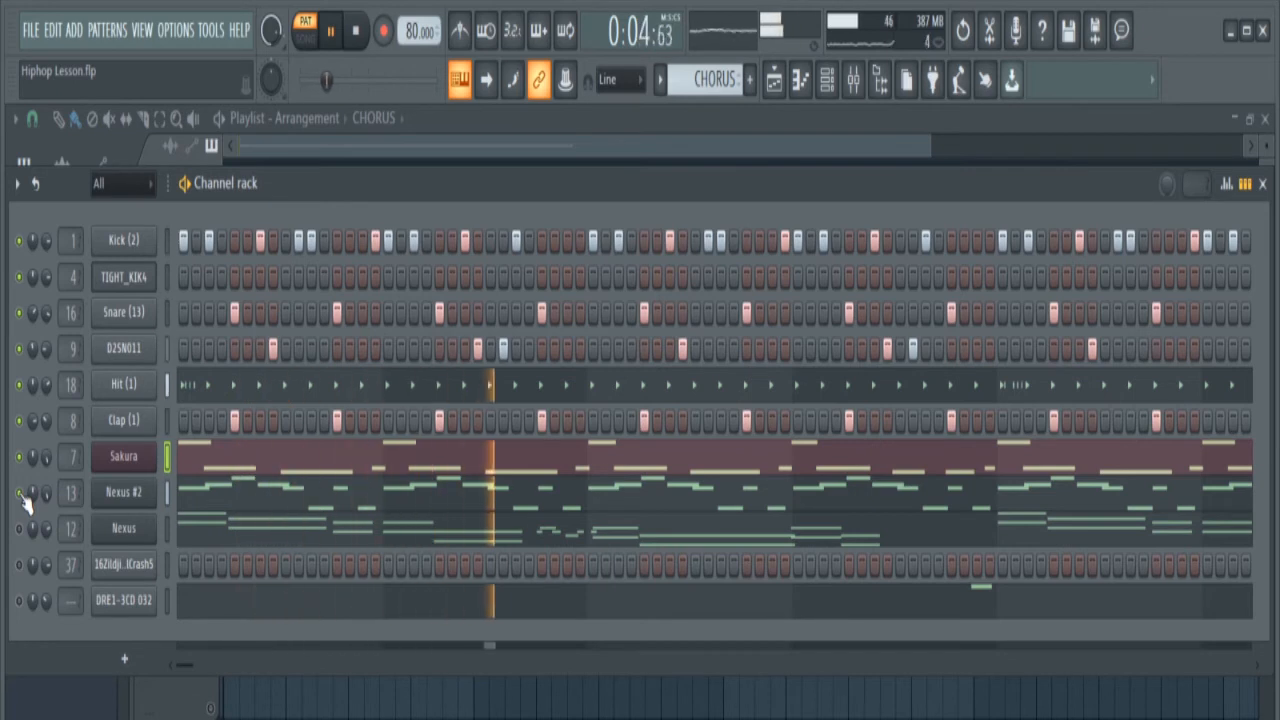
key(space)
click(190, 500)
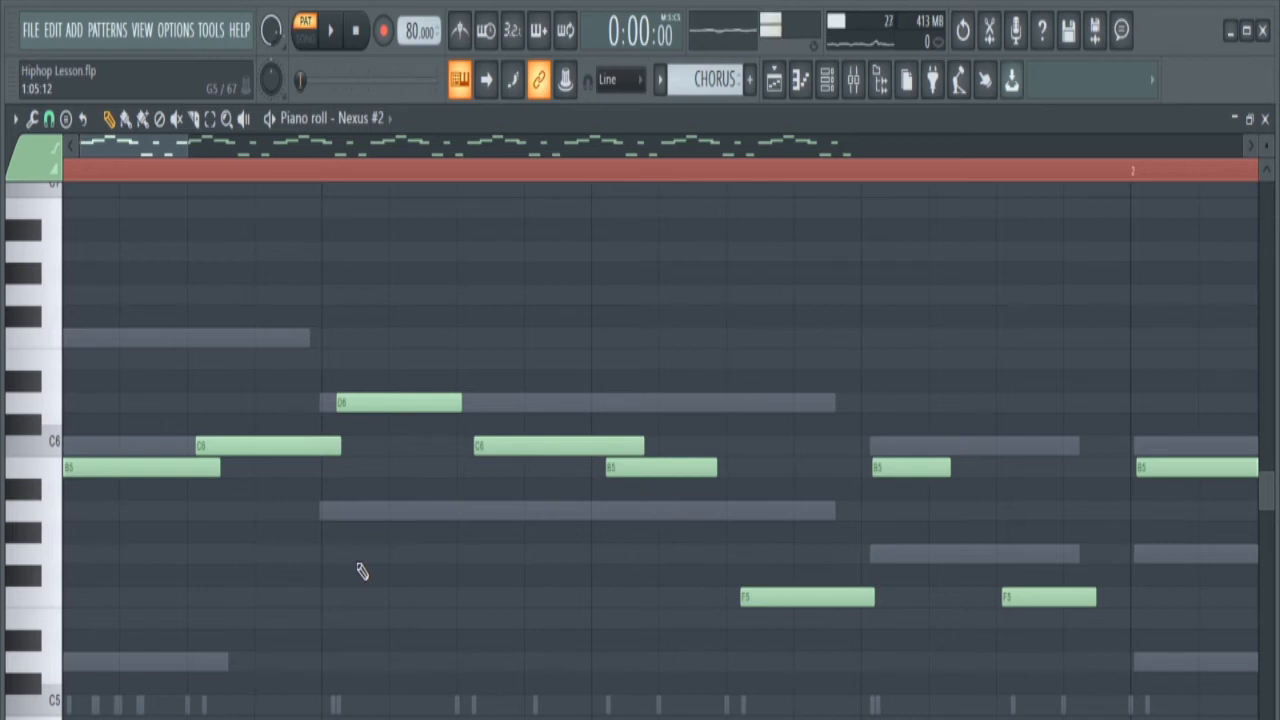
Step: Play the Nexus #2 melody several times from the piano roll and examine its notes across all eight bars
key(space)
key(space)
key(space)
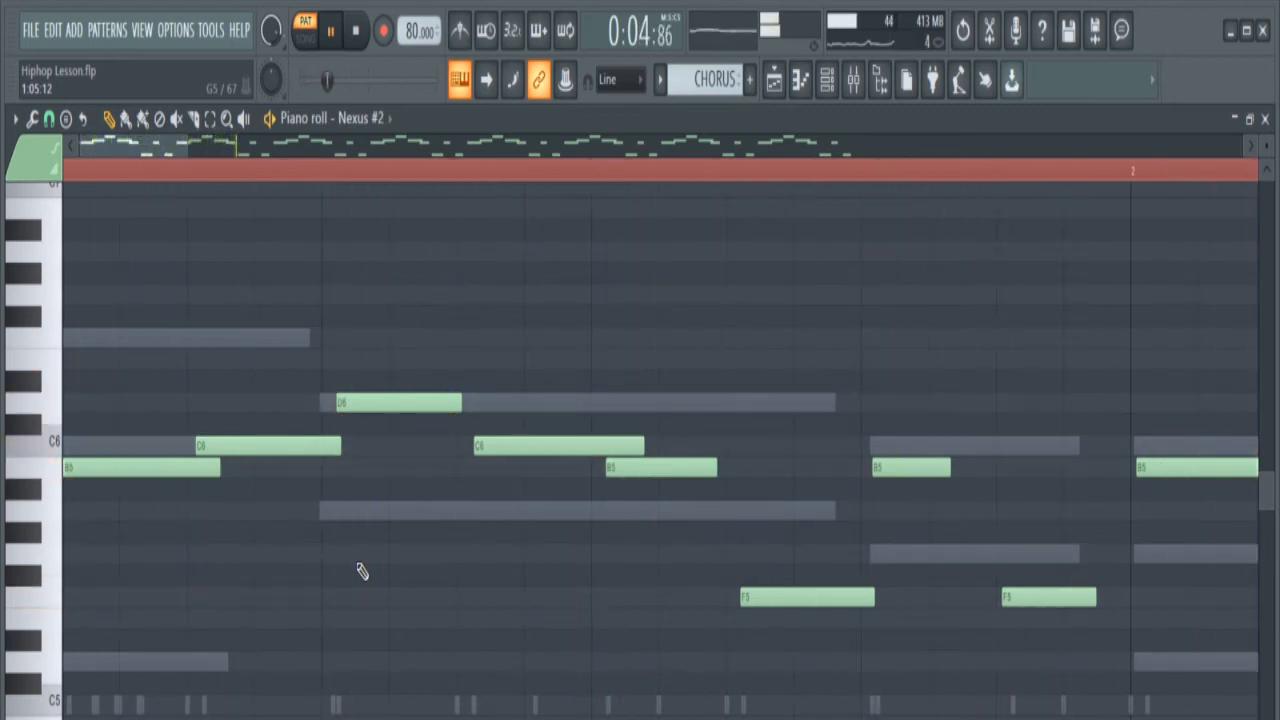
key(space)
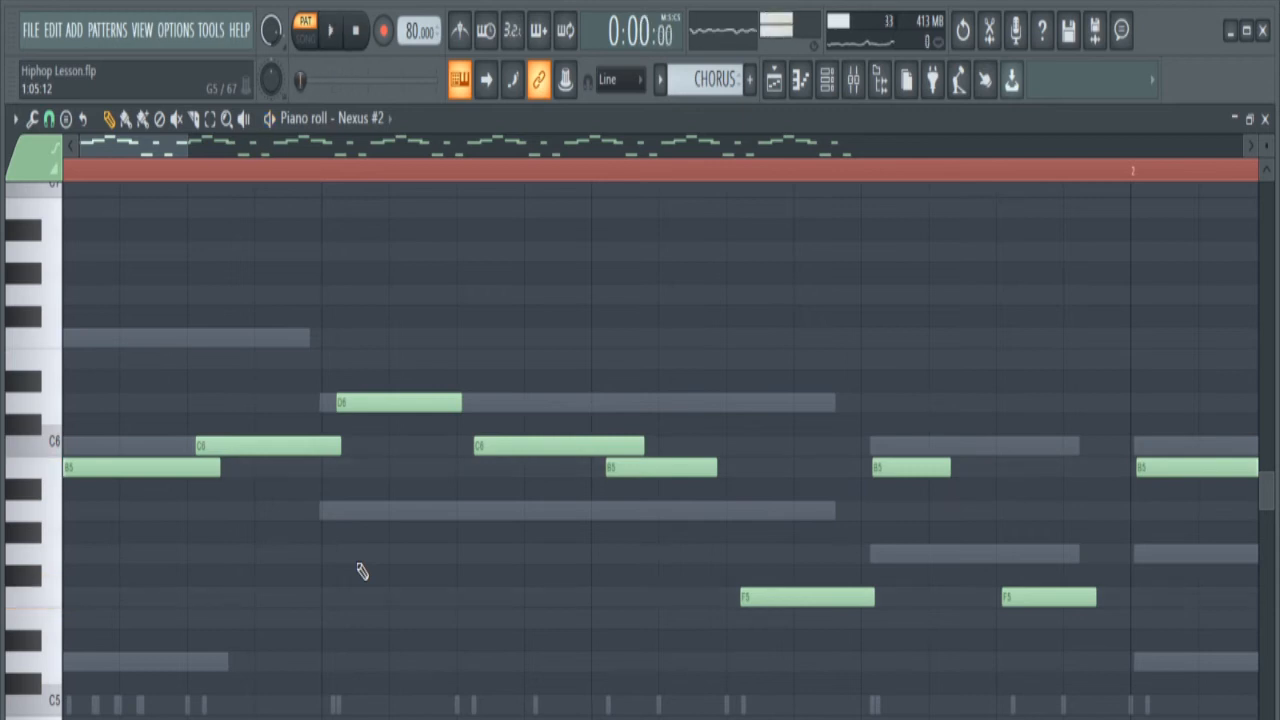
key(space)
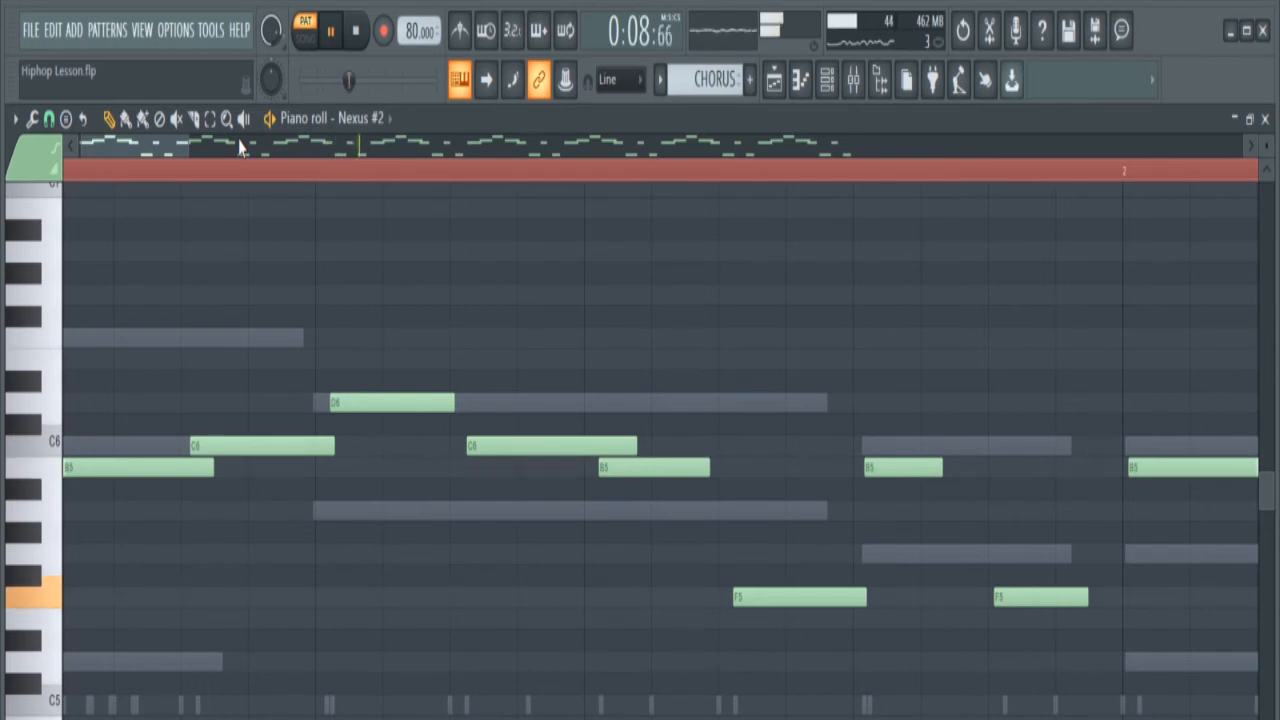
key(space)
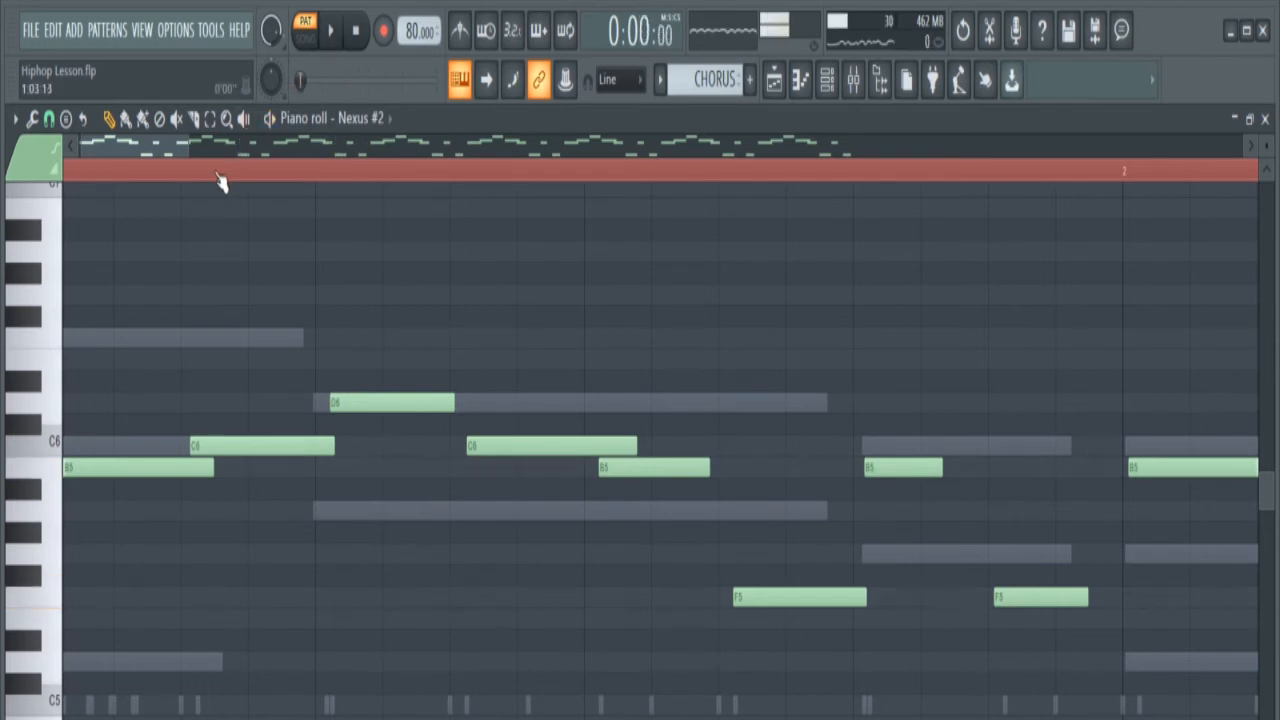
drag(183, 150, 937, 157)
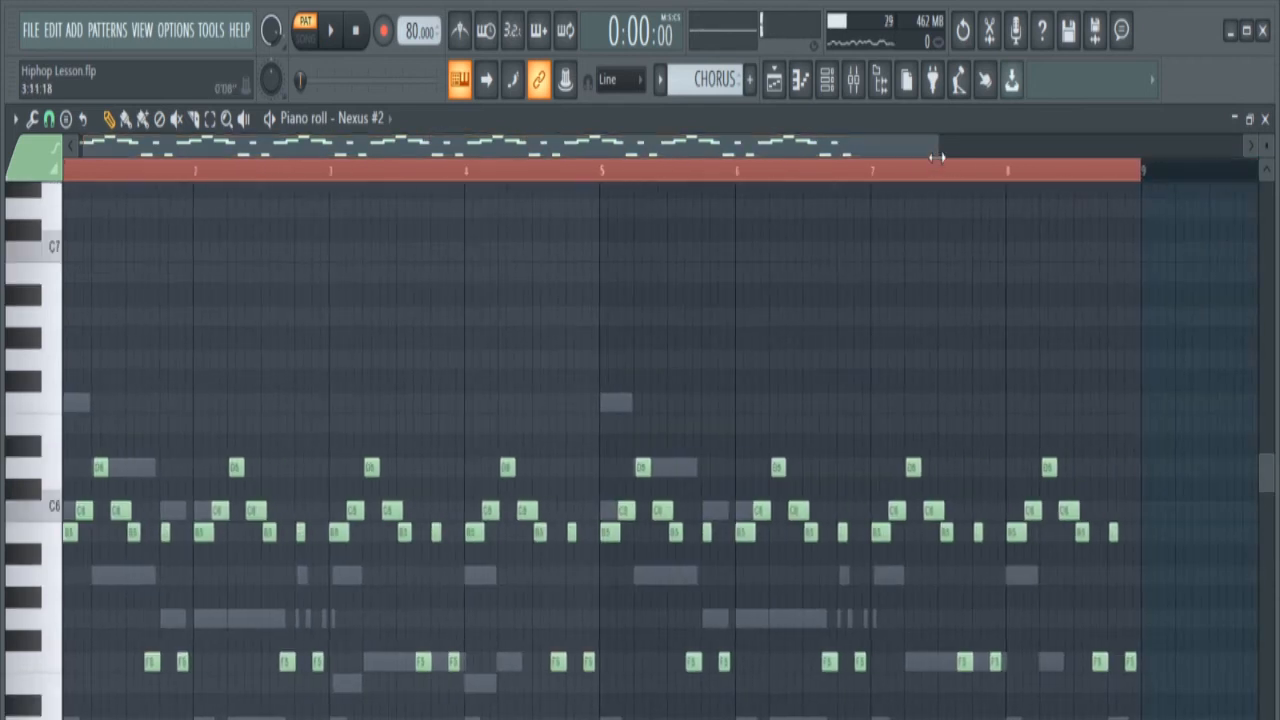
Step: Return to the channel rack, unmute Nexus and play the pattern with it added, stopping playback at the end
click(826, 79)
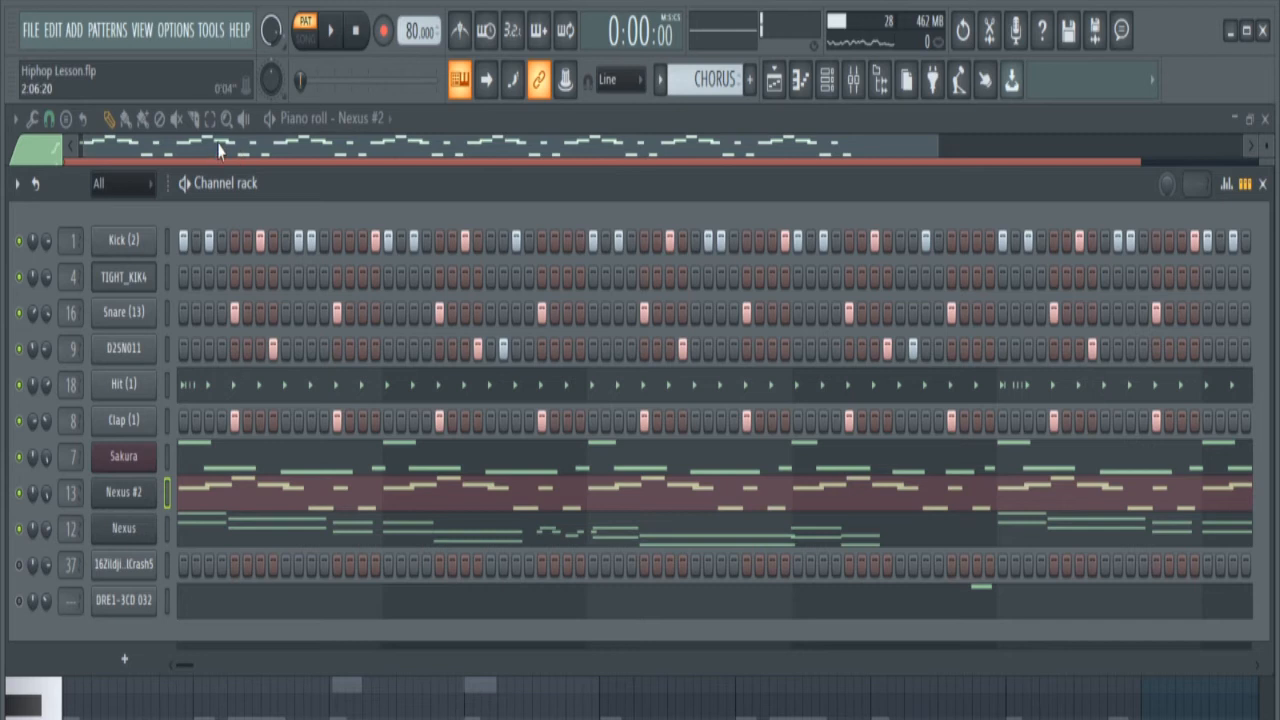
click(330, 38)
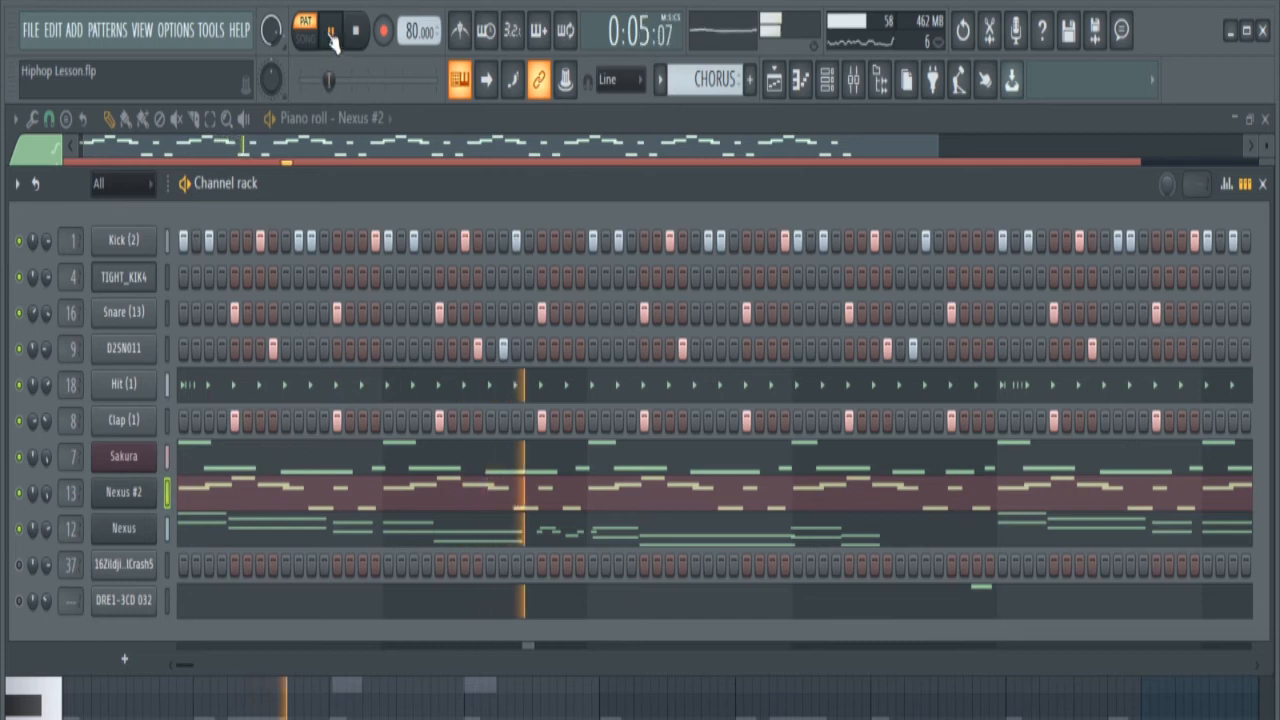
click(331, 38)
click(355, 30)
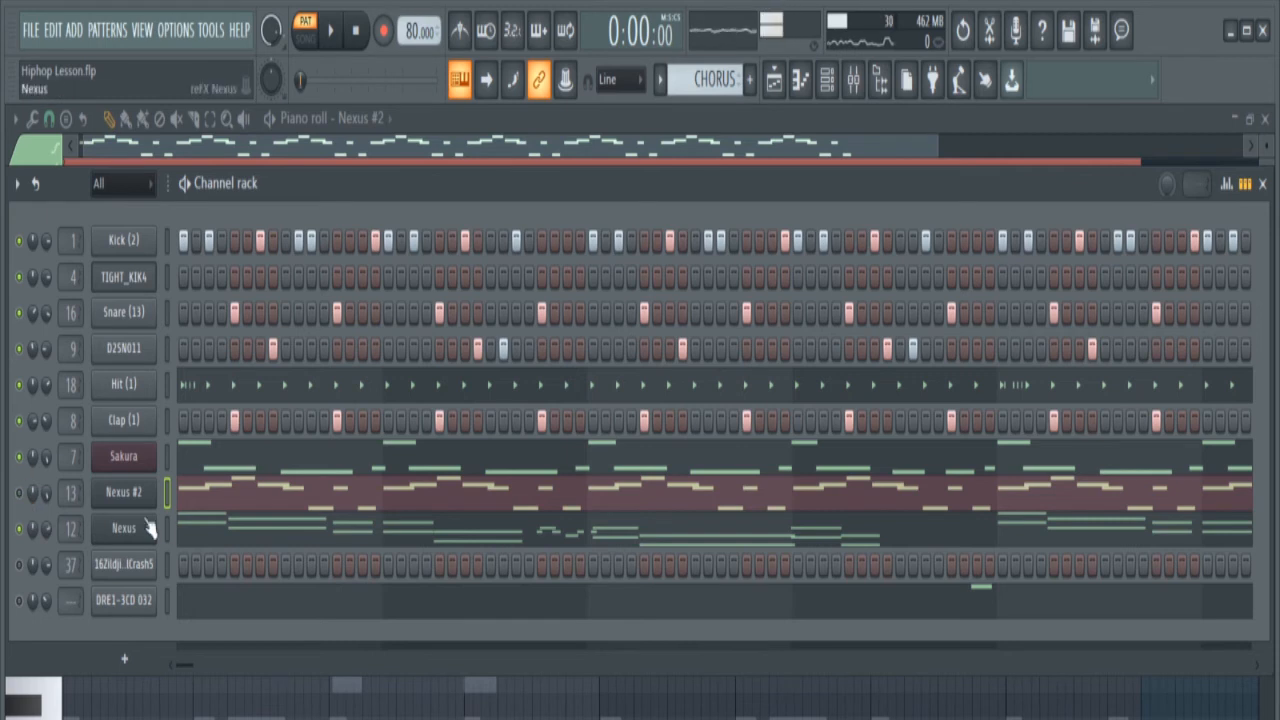
Step: With Nexus #2 muted, open the Nexus notes in the piano roll and play the pattern to follow the chords
click(203, 540)
scroll(666, 177, up, 3)
key(space)
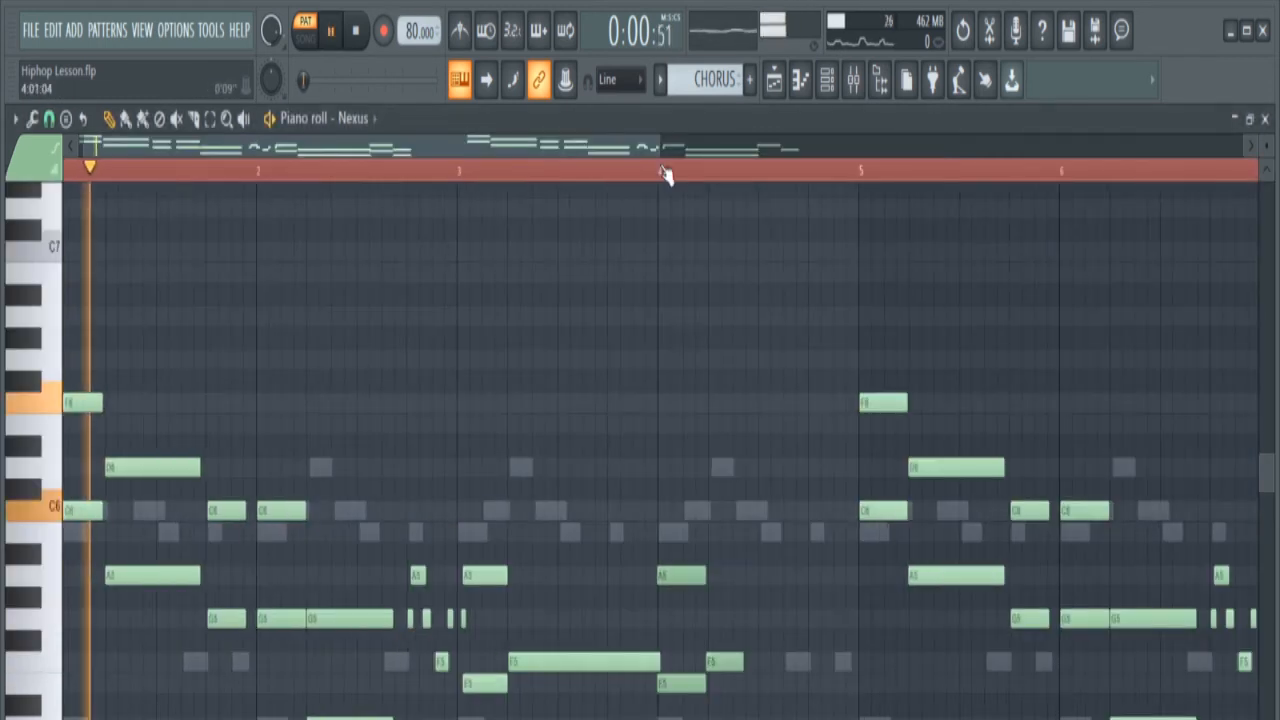
scroll(800, 400, down, 5)
scroll(802, 404, up, 3)
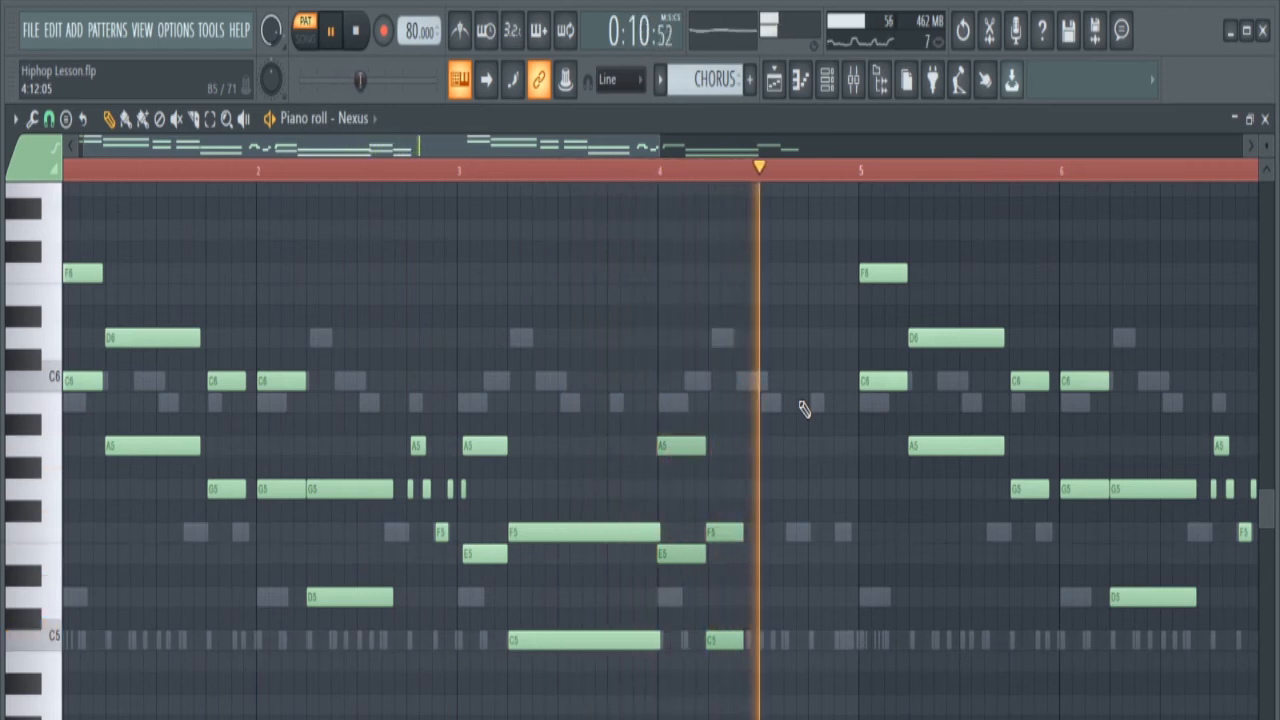
key(space)
drag(651, 146, 656, 146)
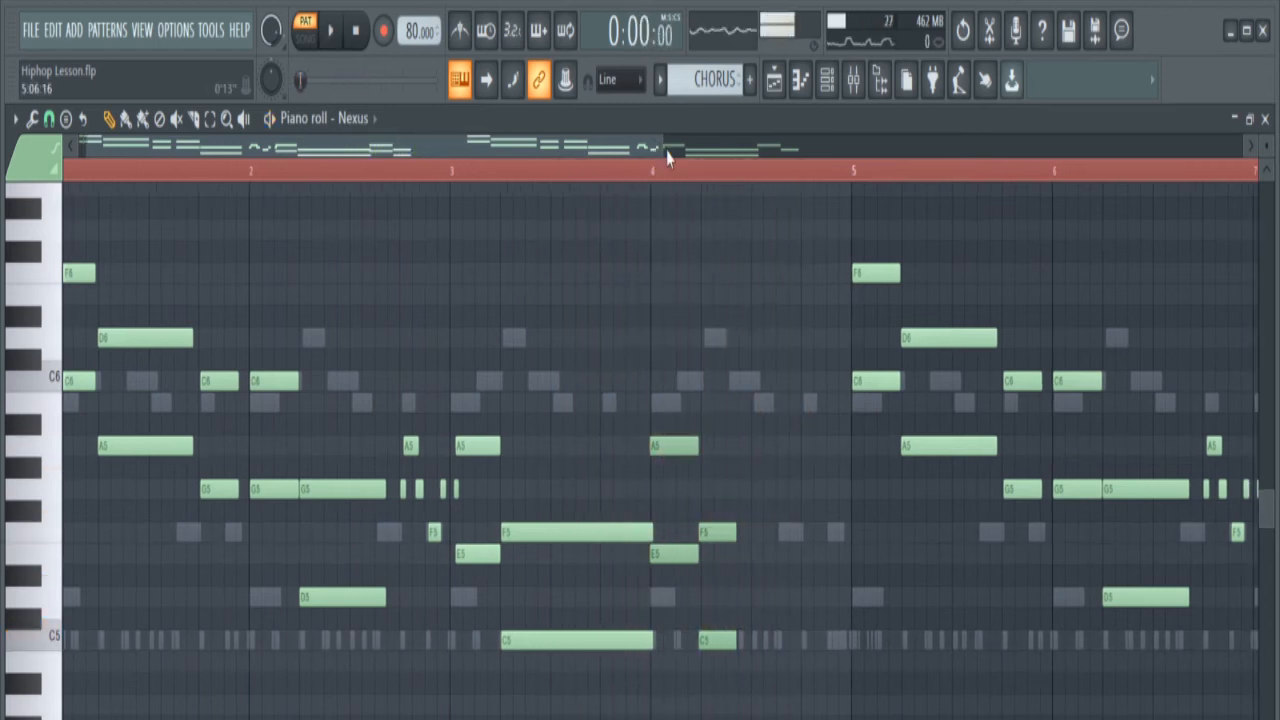
Step: Bring back the channel rack, inspect the preset in the Nexus channel's synth window, and close that window
click(827, 80)
click(827, 80)
click(827, 80)
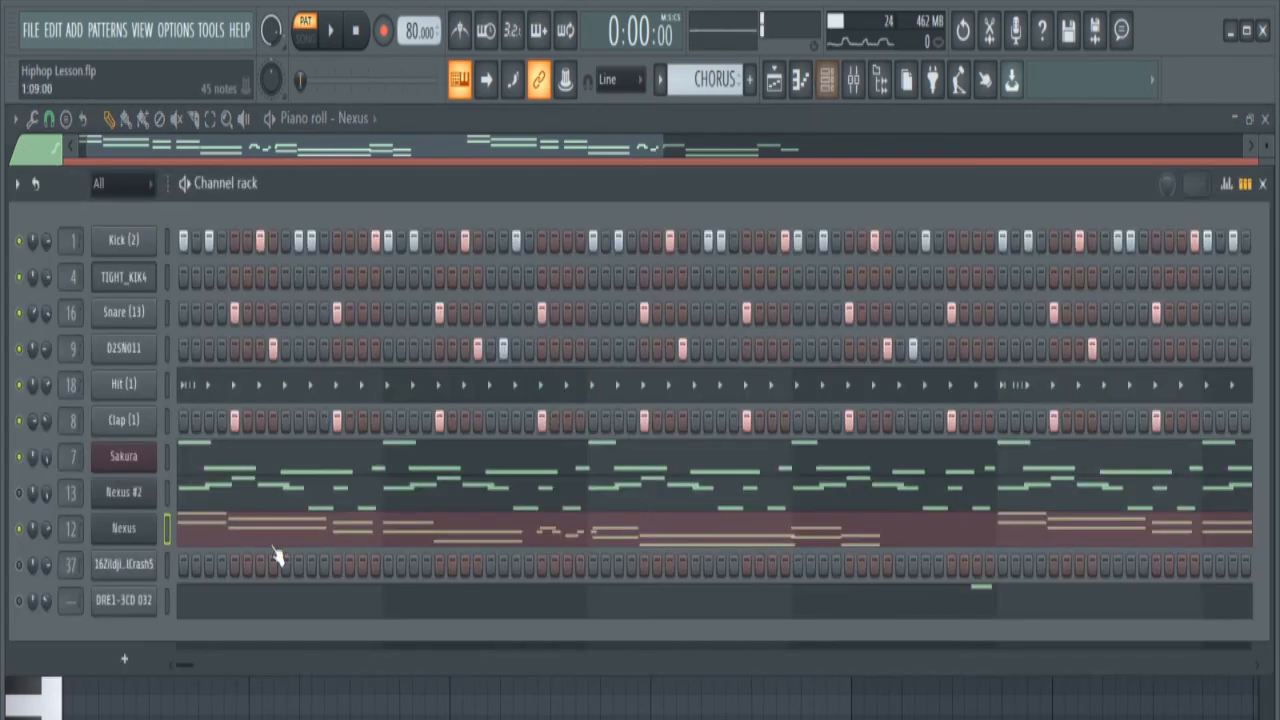
click(118, 538)
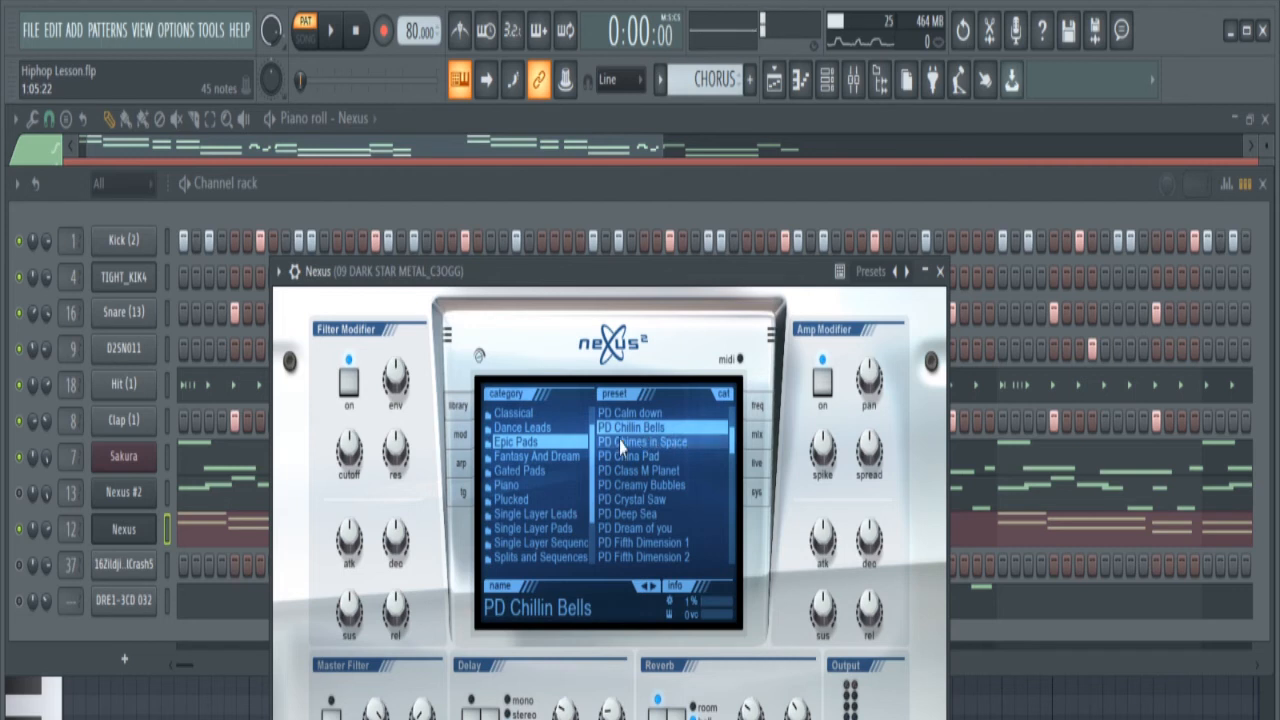
click(939, 271)
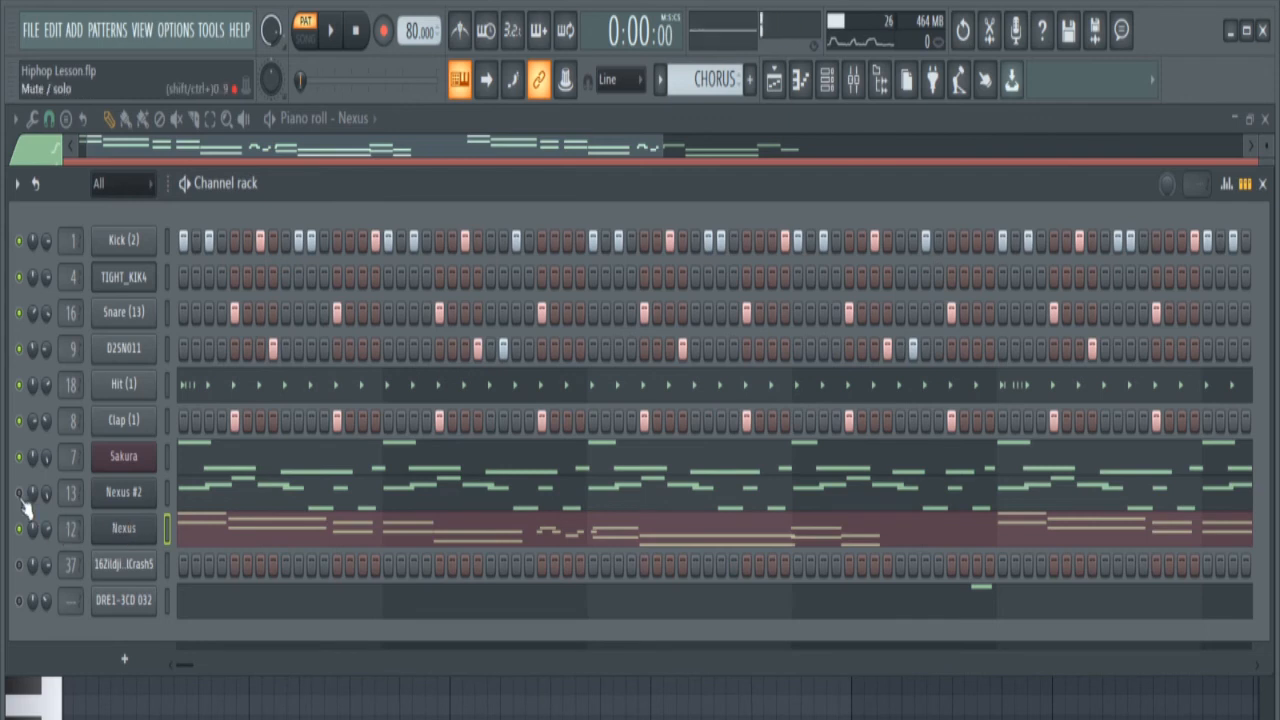
Step: Reopen the Nexus notes in the piano roll across all eight bars and play the pattern from the start
key(F7)
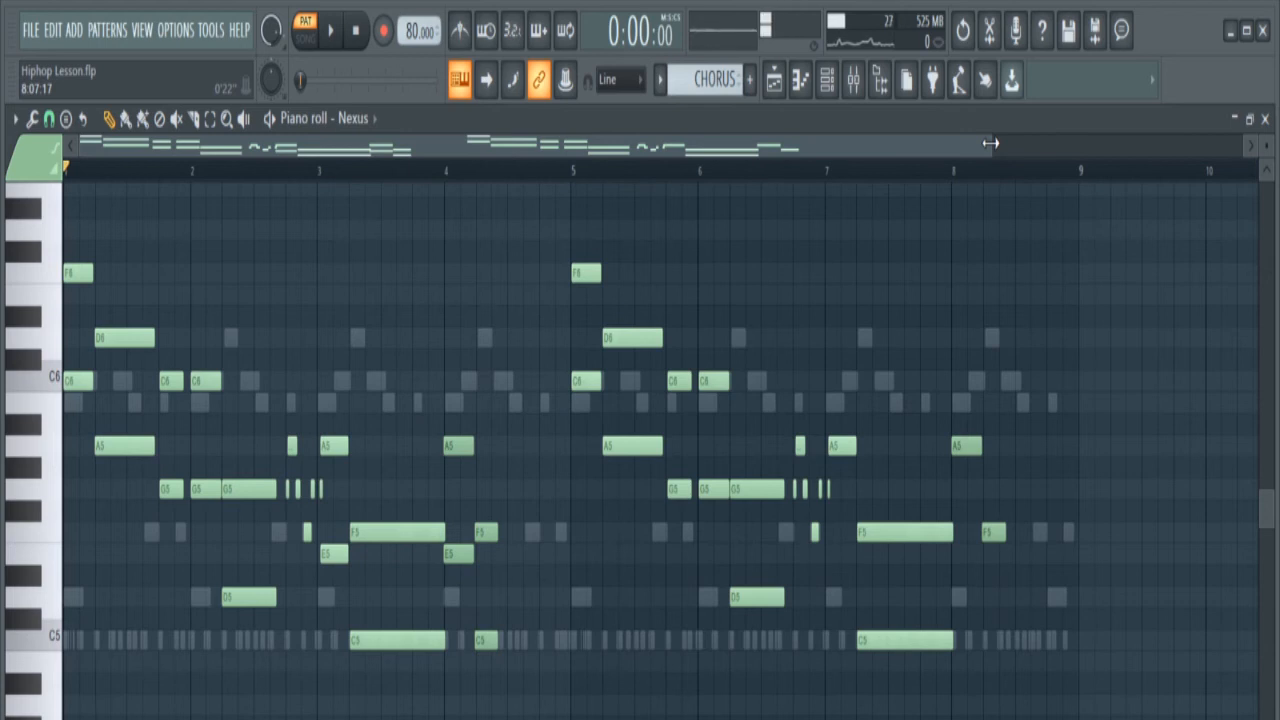
key(space)
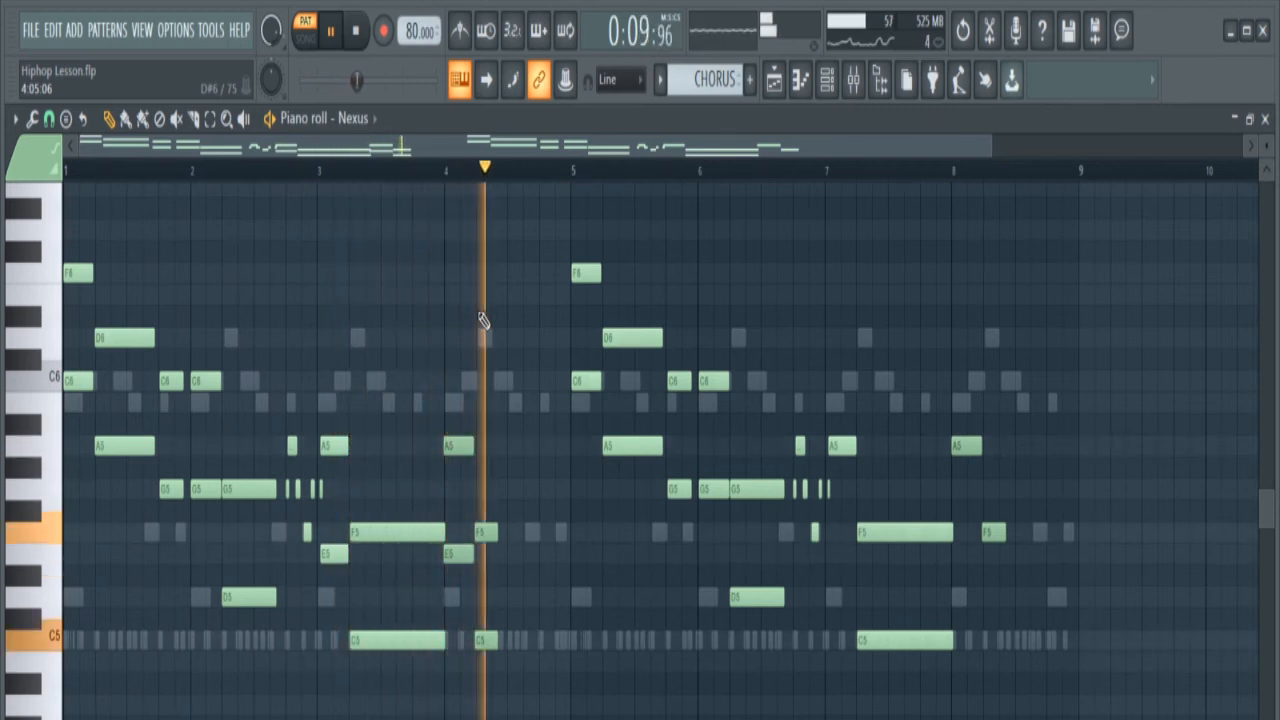
key(space)
Step: Return to the channel rack and inspect the instrument windows of the Sakura and Nexus #2 channels
key(F6)
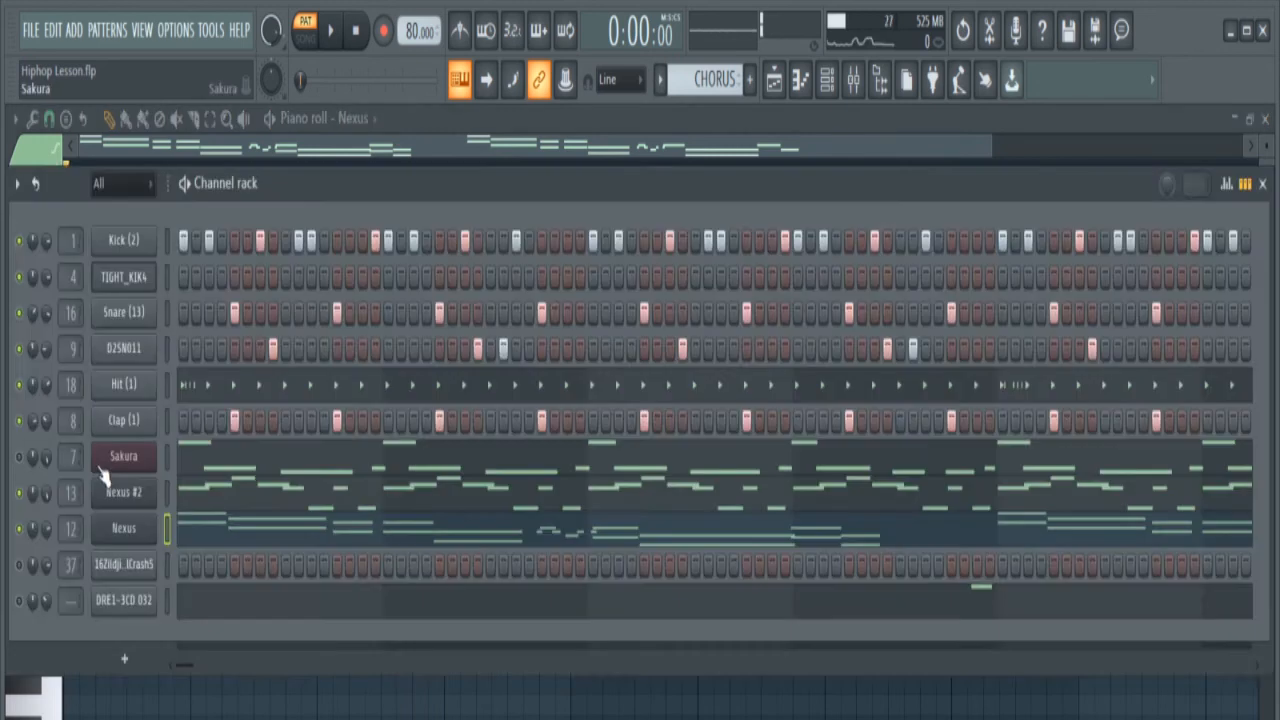
click(118, 461)
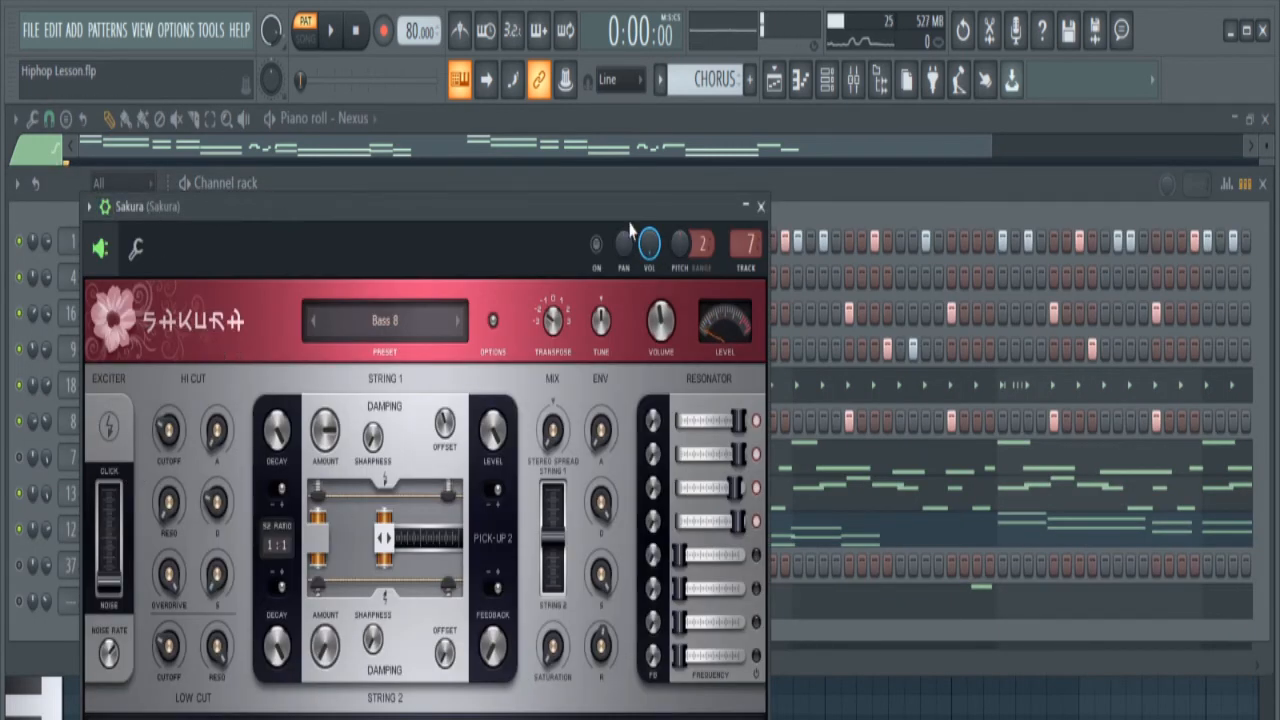
click(132, 500)
click(132, 500)
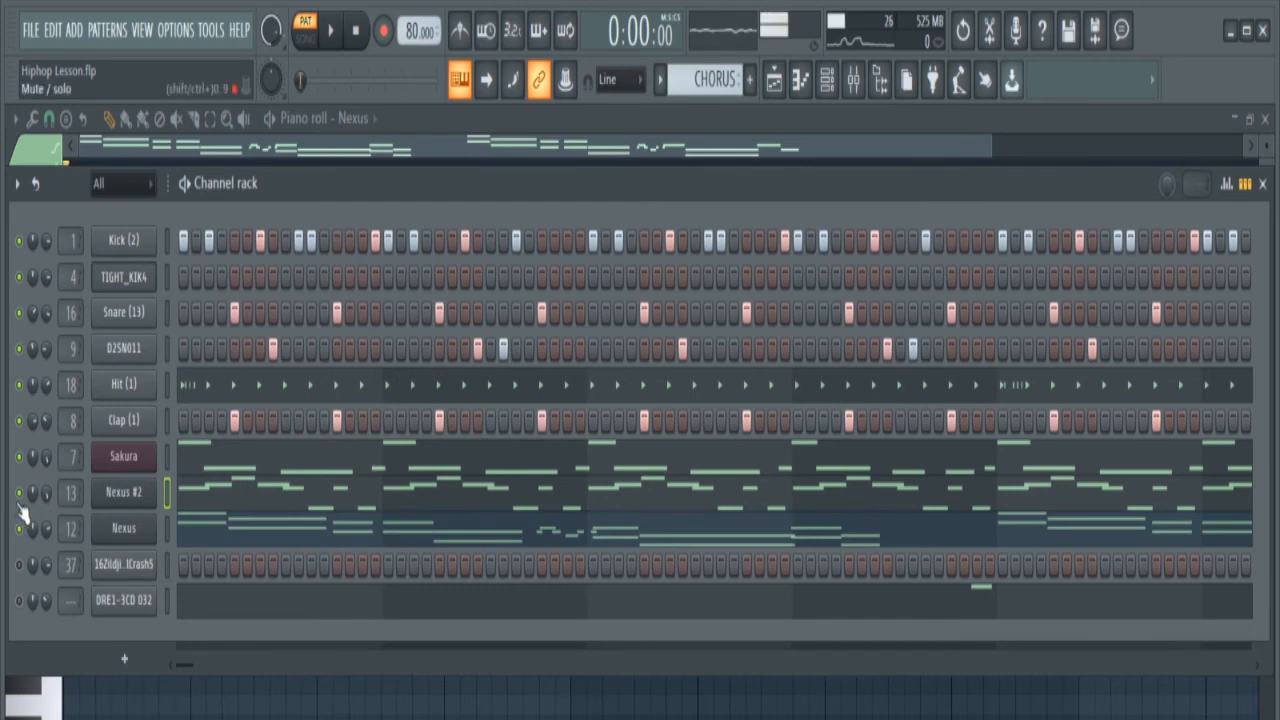
Step: Solo Nexus #2 to play it alone, stop playback, and unmute all channels including the Zildjian crash and DRE1-3CD 032
key(space)
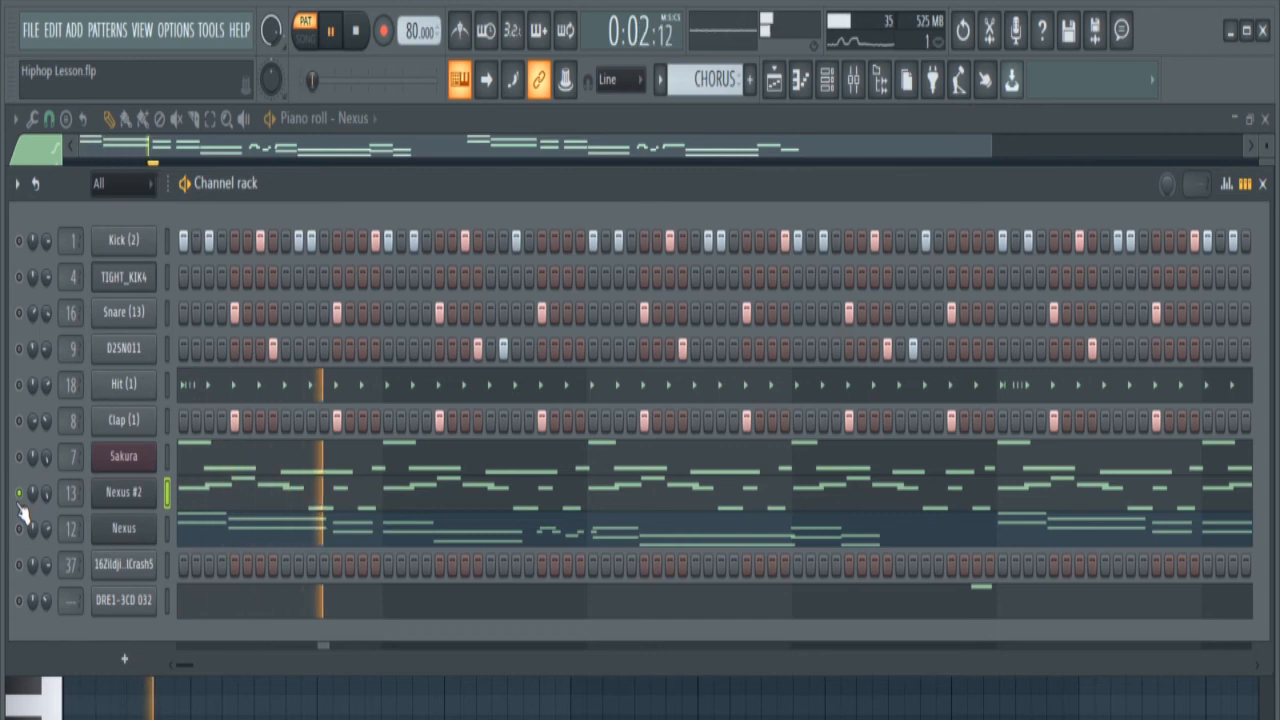
key(space)
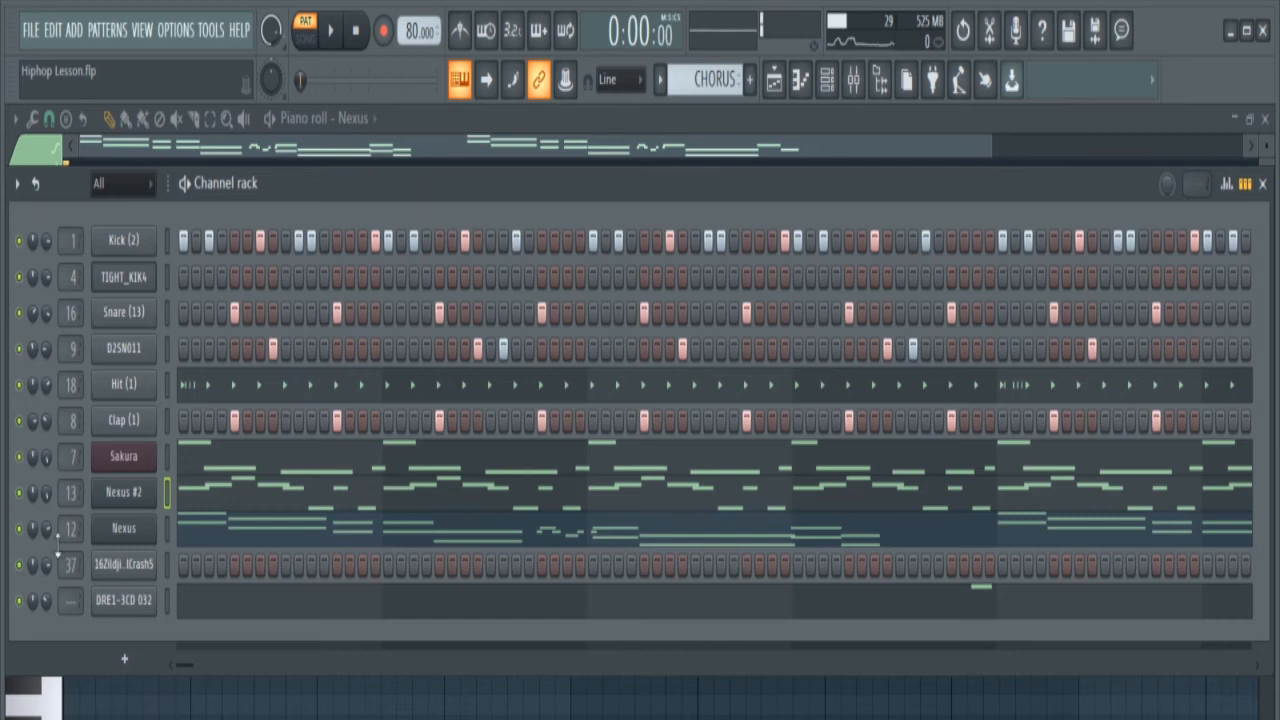
Step: Select the DRE1-3CD 032 channel, open its piano roll and play from bar 4 past its first C5 note
click(169, 568)
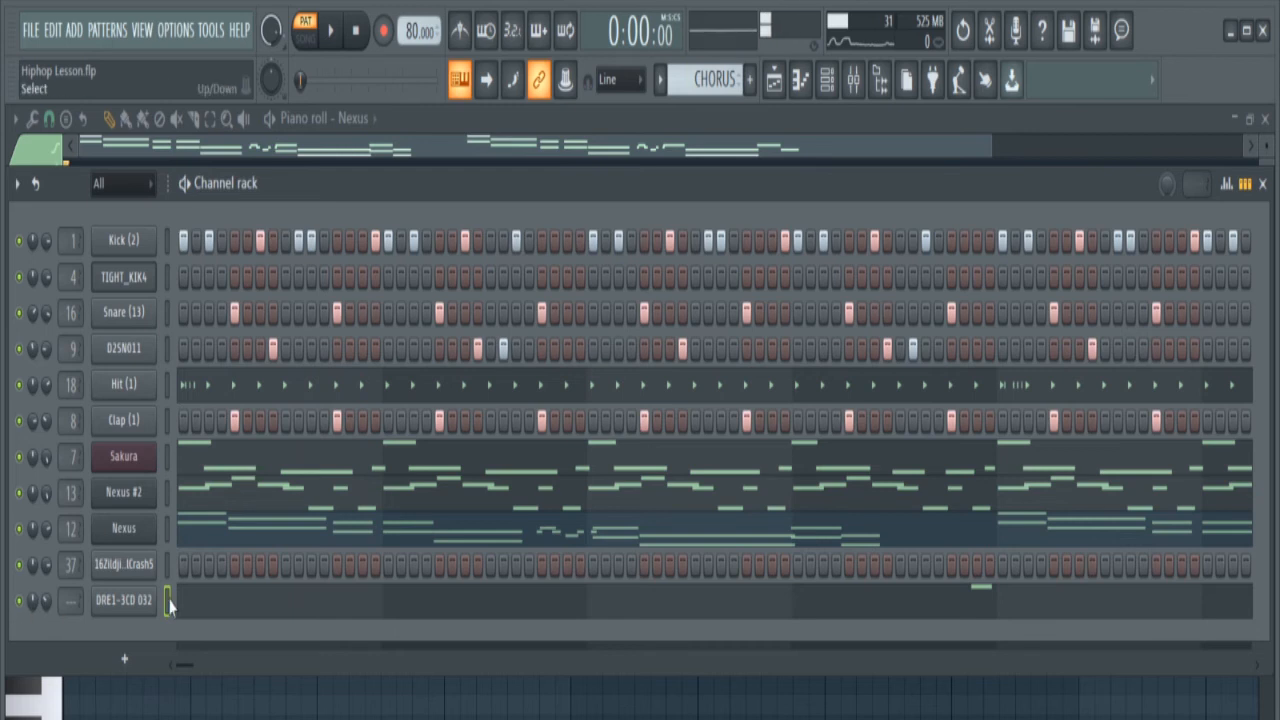
key(F7)
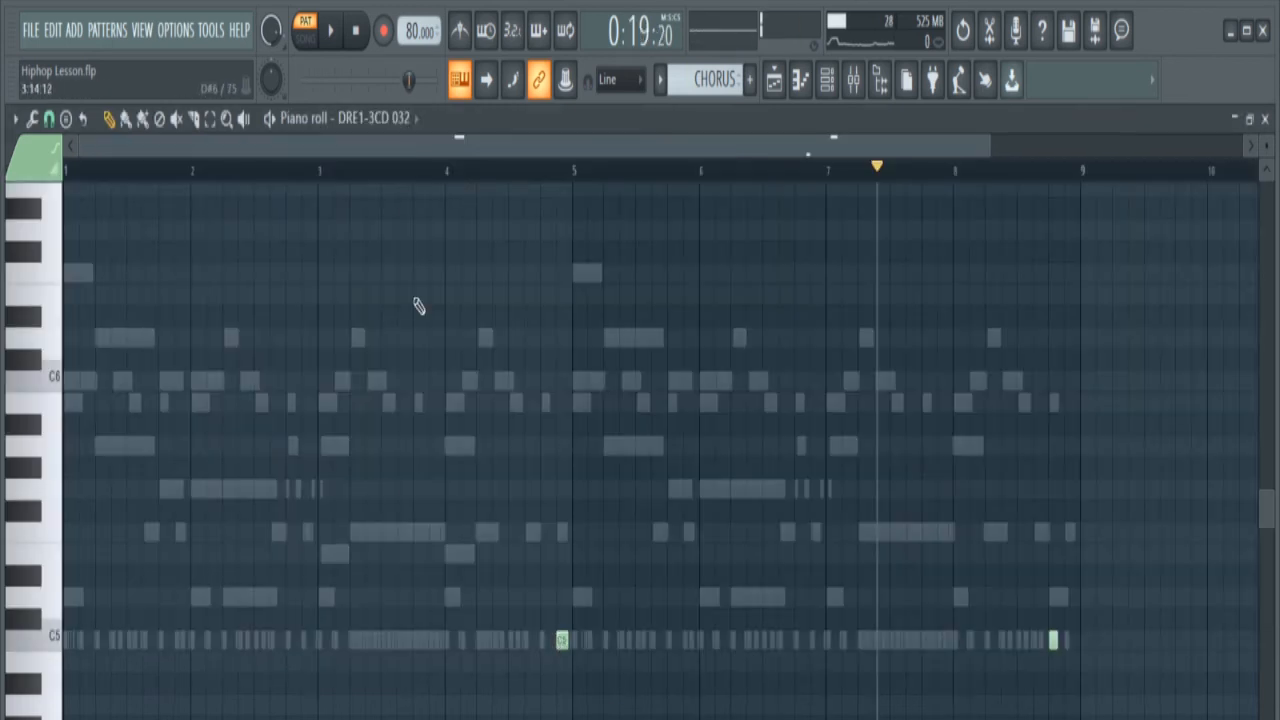
click(447, 174)
key(space)
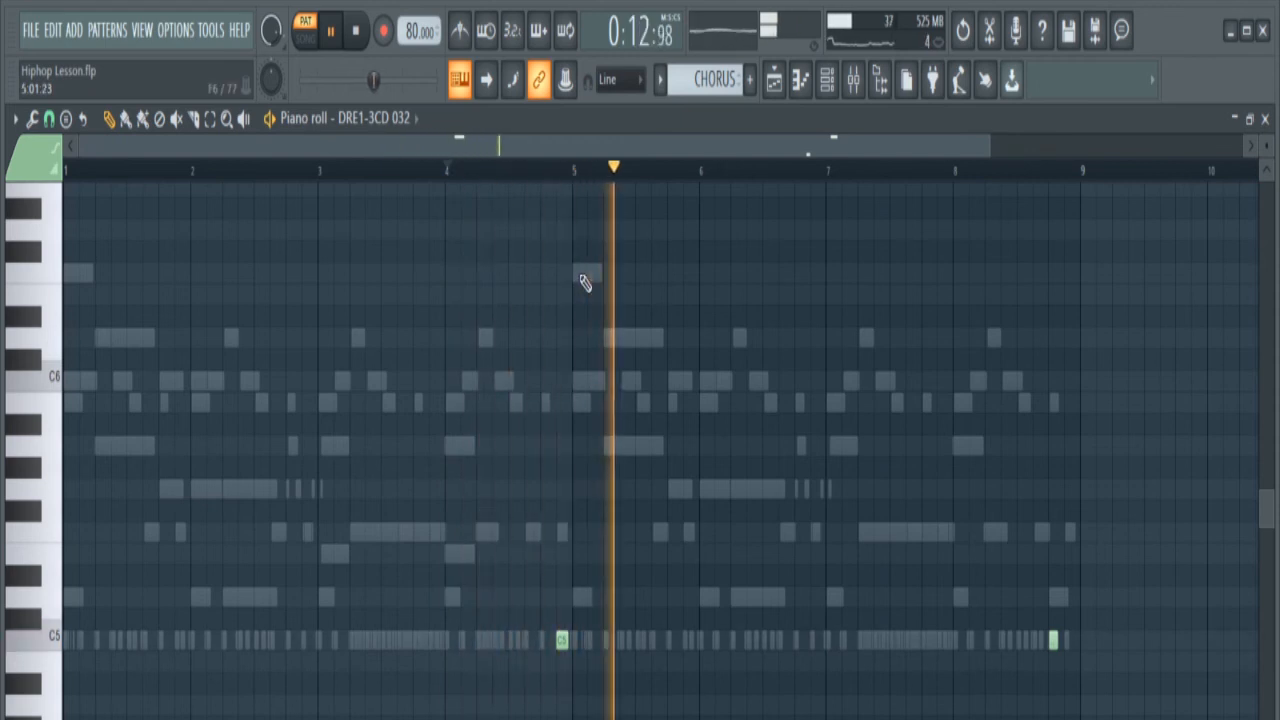
key(space)
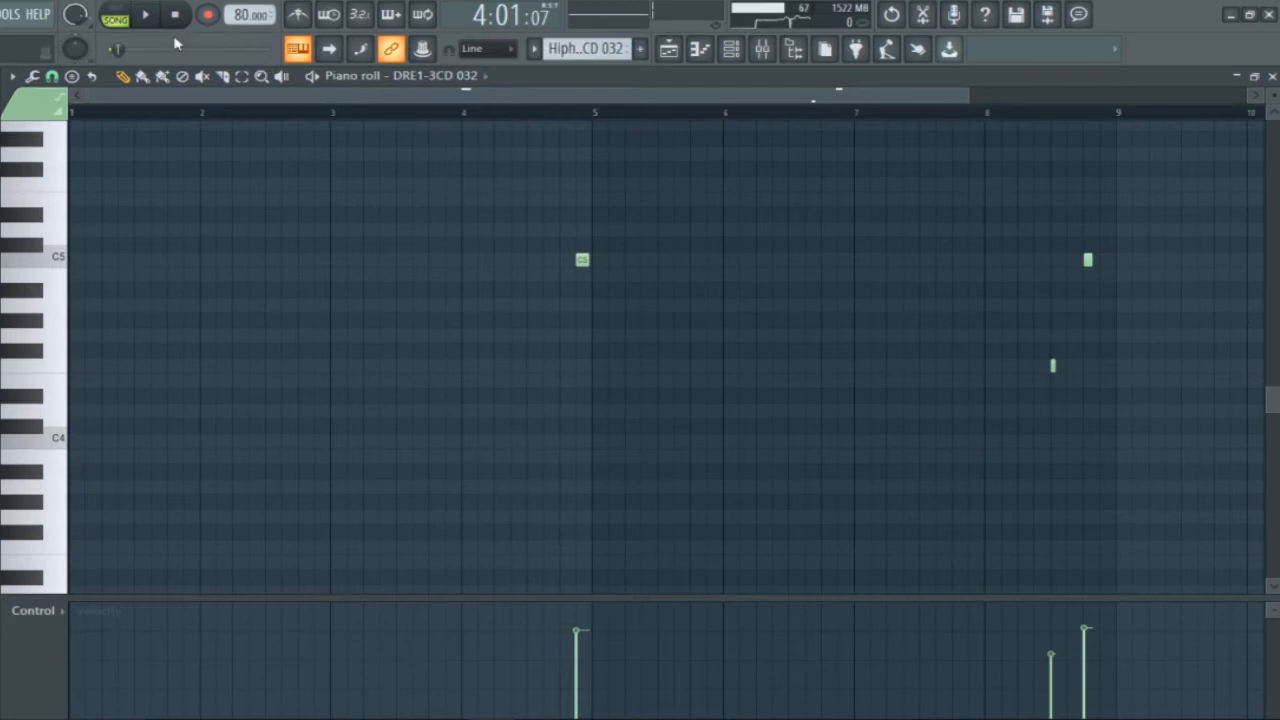
Step: Play the DRE1-3CD 032 notes, and audition the full CHORUS pattern from the channel rack with every channel unmuted, stopping playback at the end
click(146, 14)
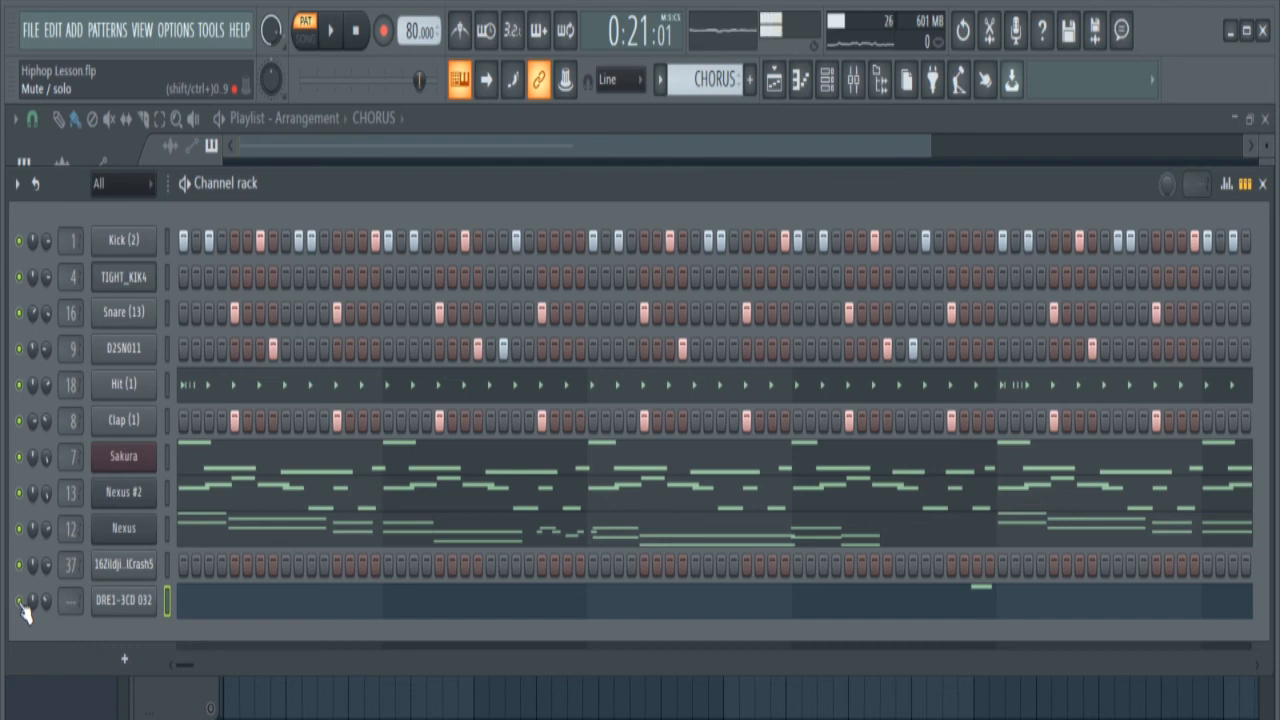
click(336, 42)
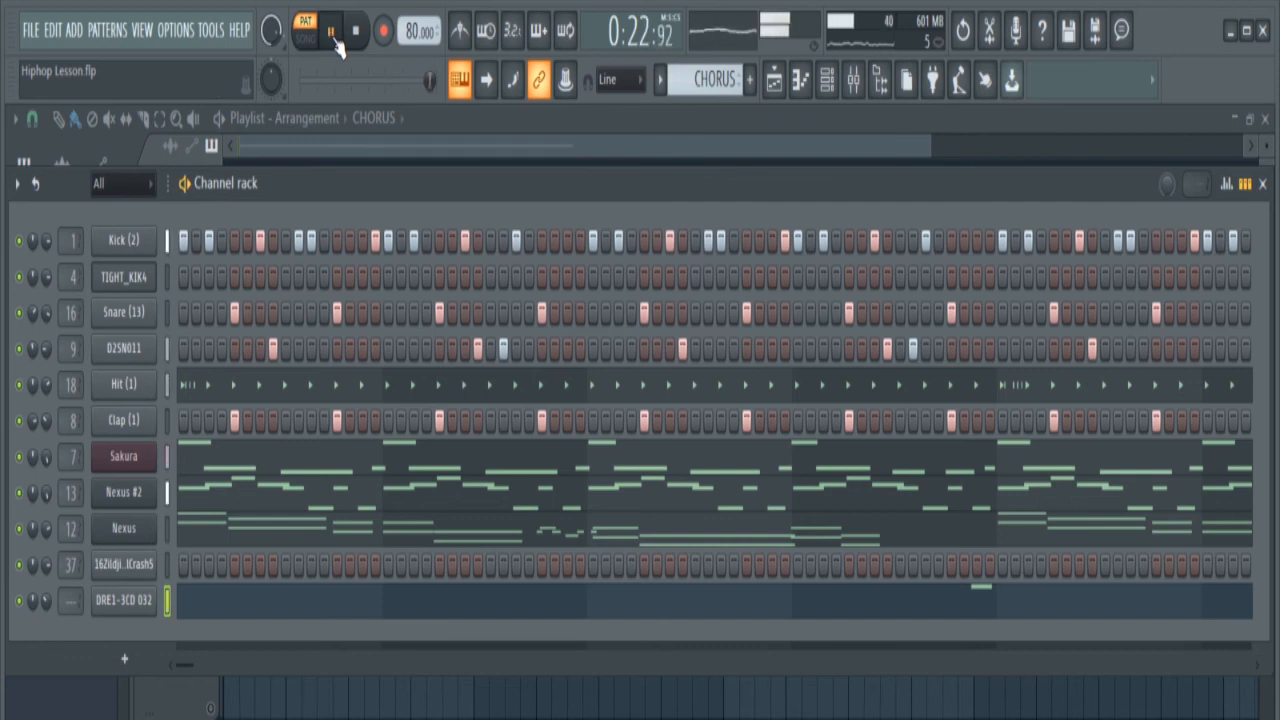
click(336, 42)
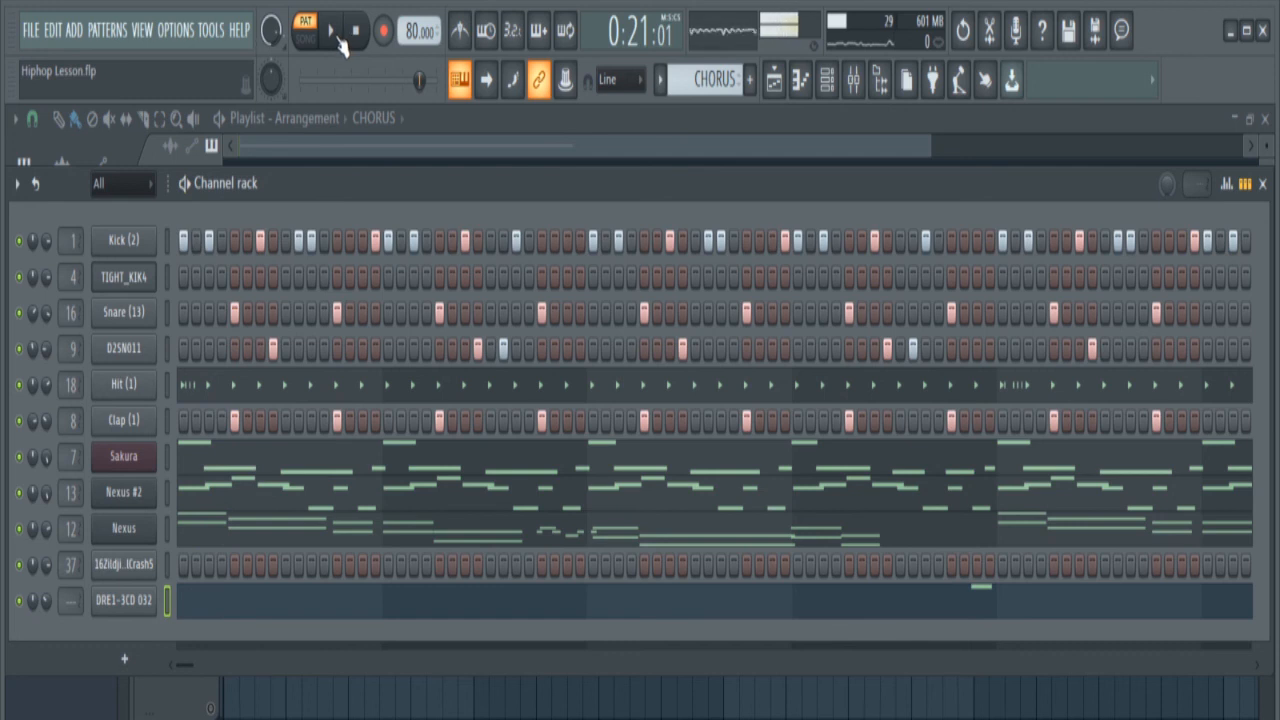
click(339, 40)
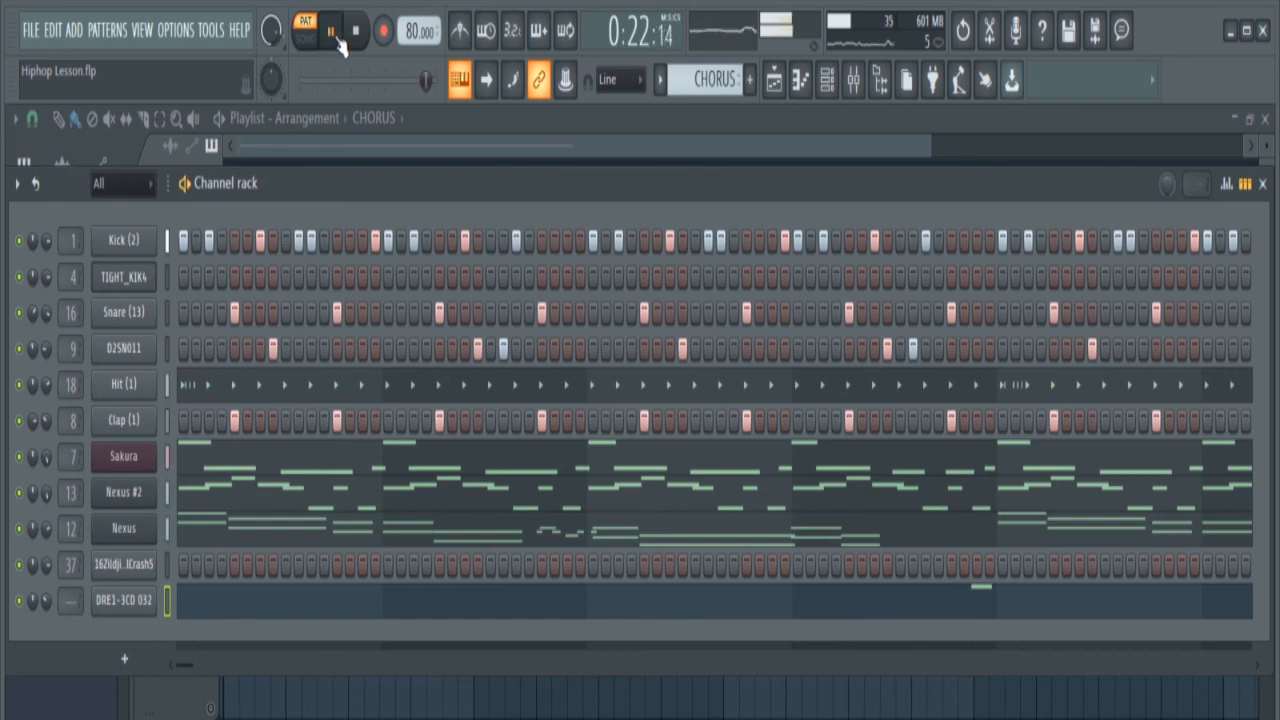
click(339, 44)
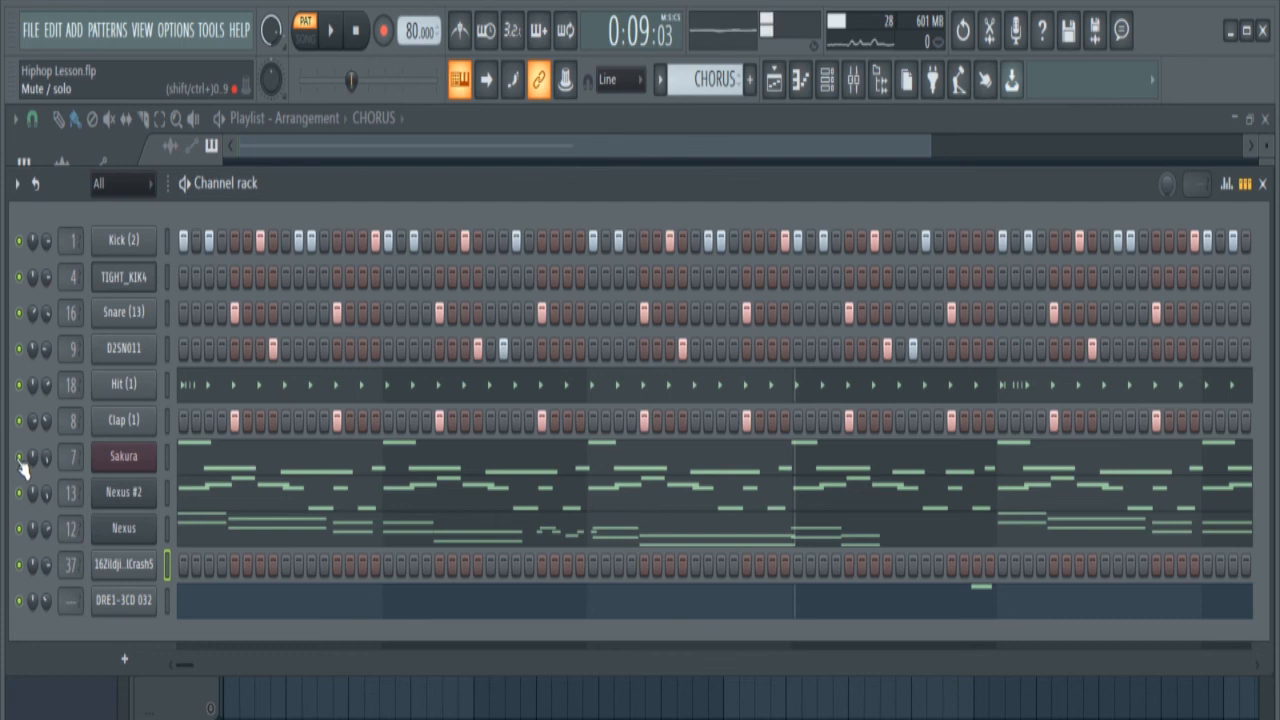
Step: Mute the Sakura and Nexus channels in the CHORUS pattern
click(20, 527)
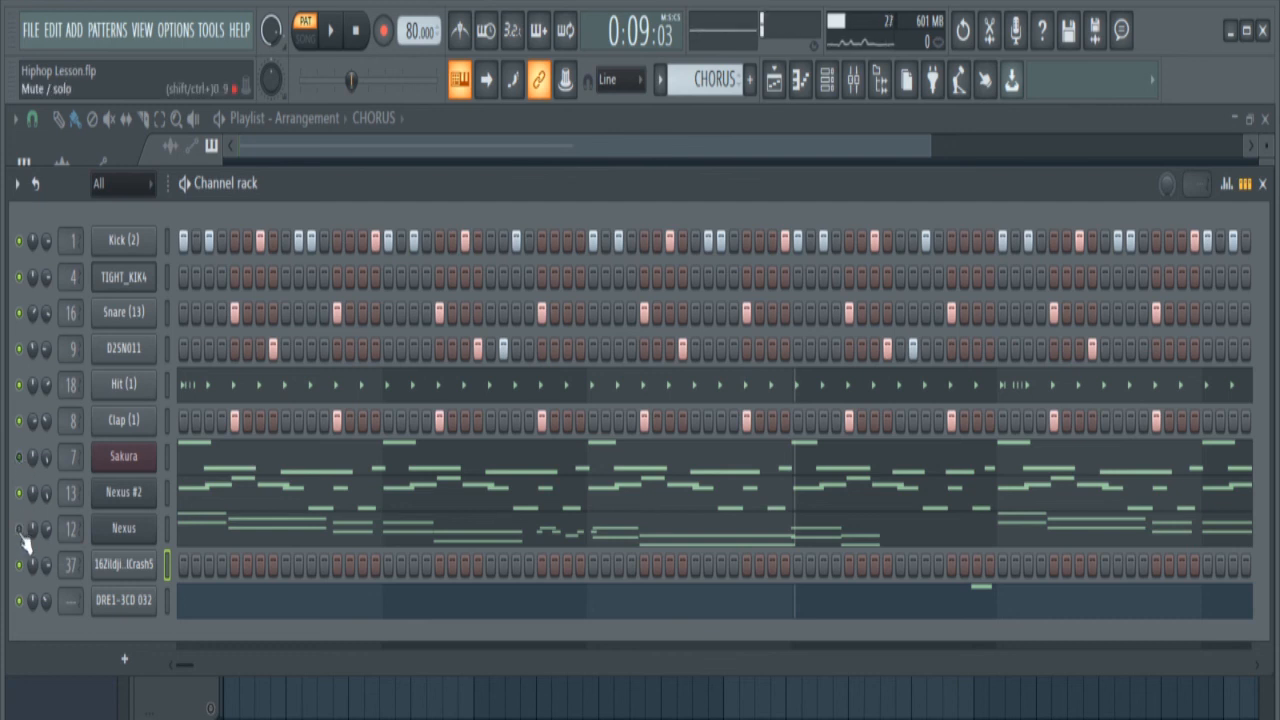